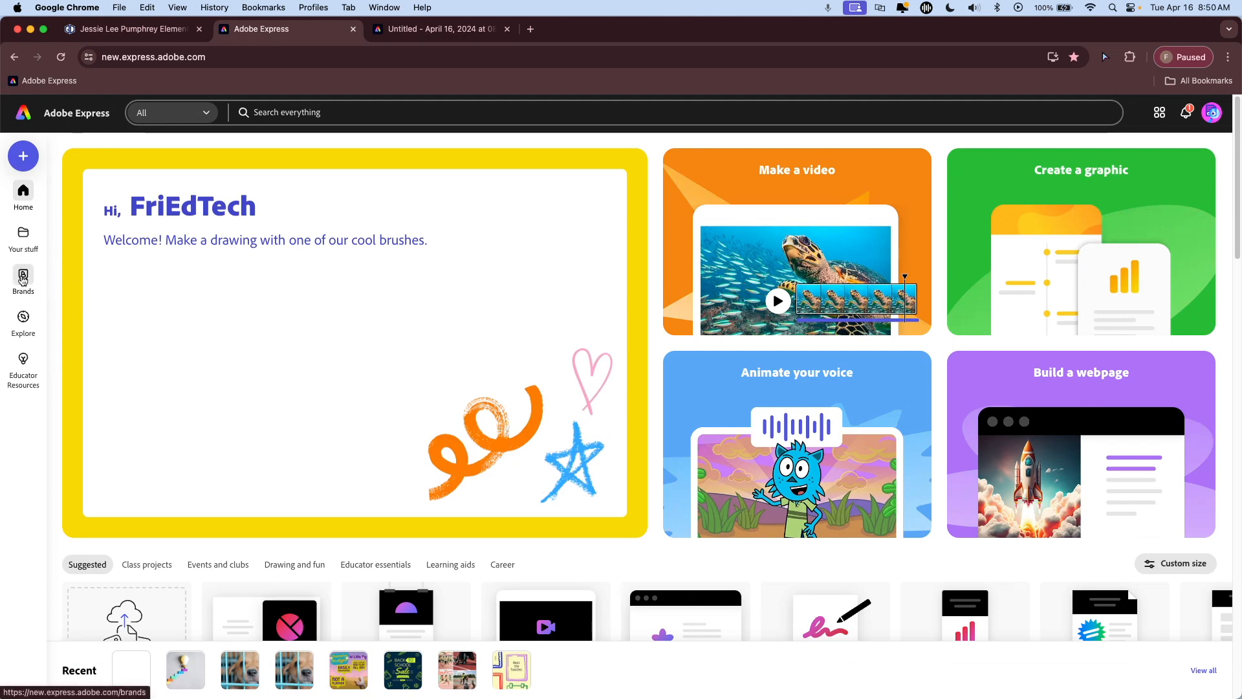
- Create a new brand named Pumphrey ES
left_click(23, 278)
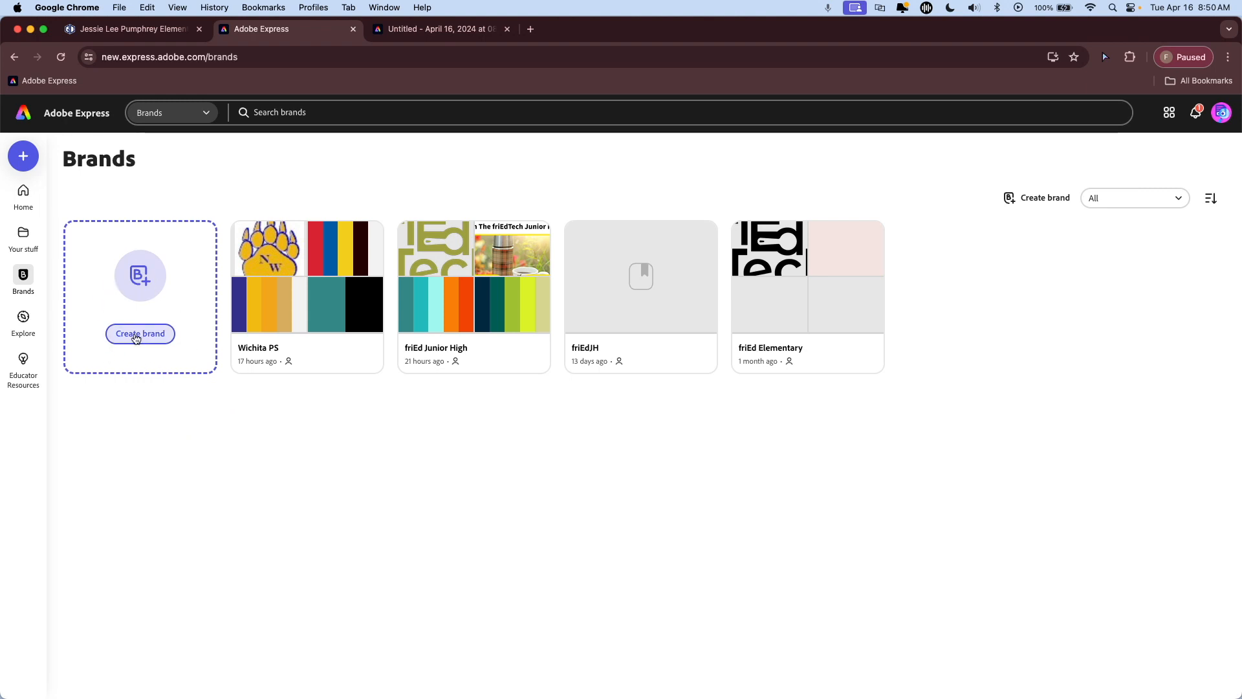
left_click(142, 335)
left_click(510, 399)
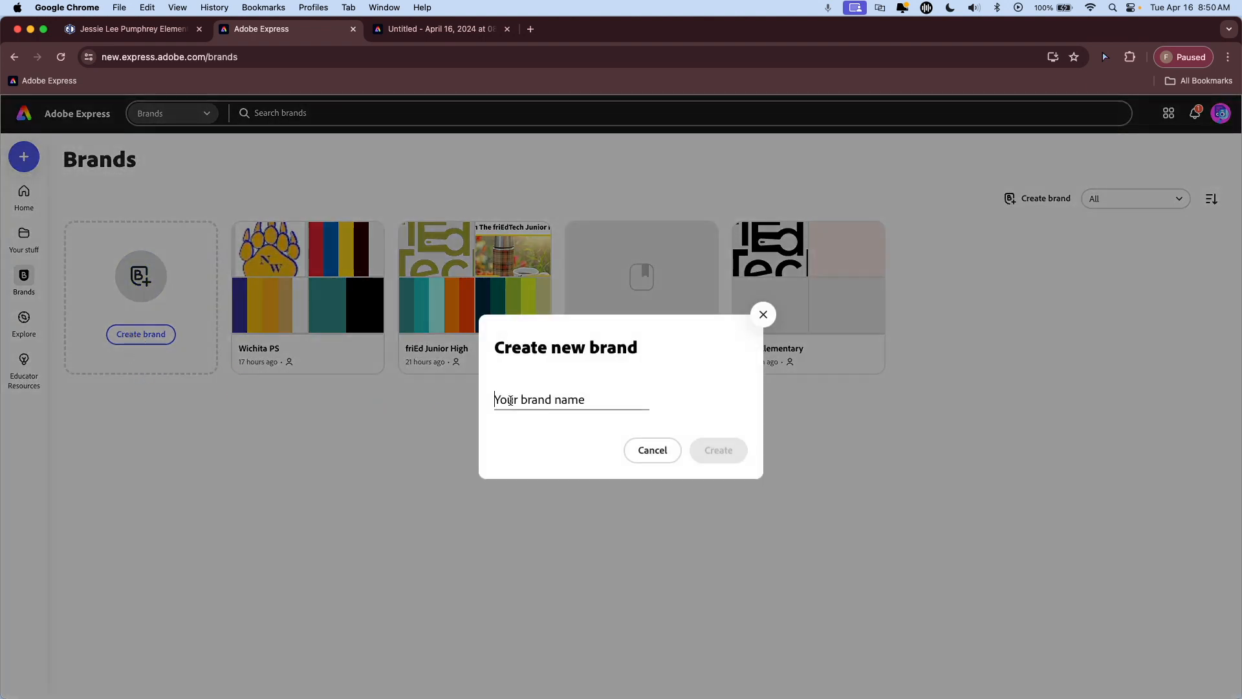
type("Pumphrey ES")
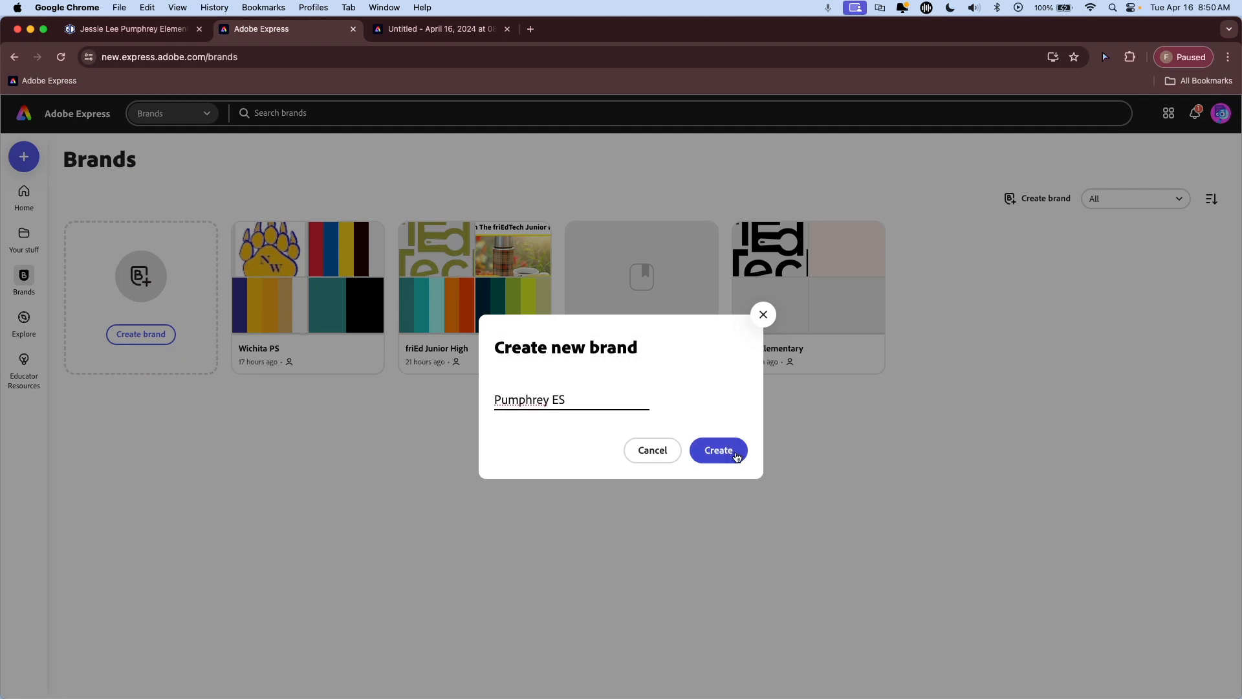
left_click(741, 457)
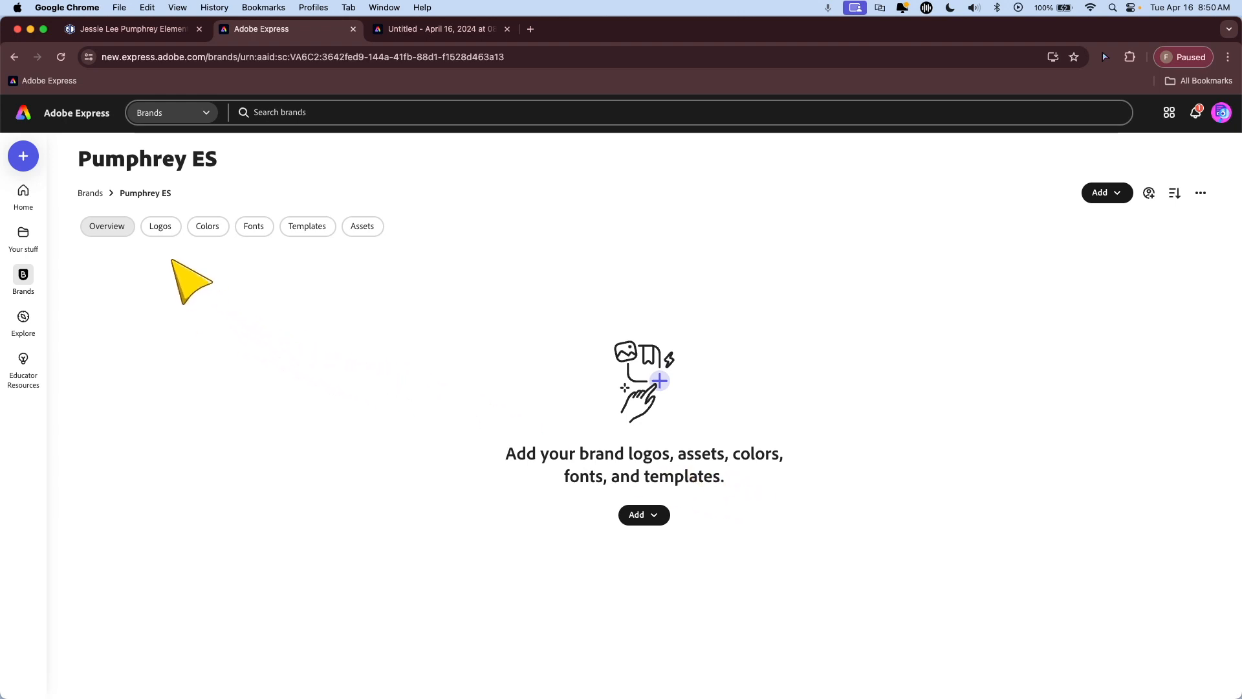
- Save the Pelicans logo image from the Pumphrey Elementary School website to the Downloads folder as pes-logo
left_click(160, 228)
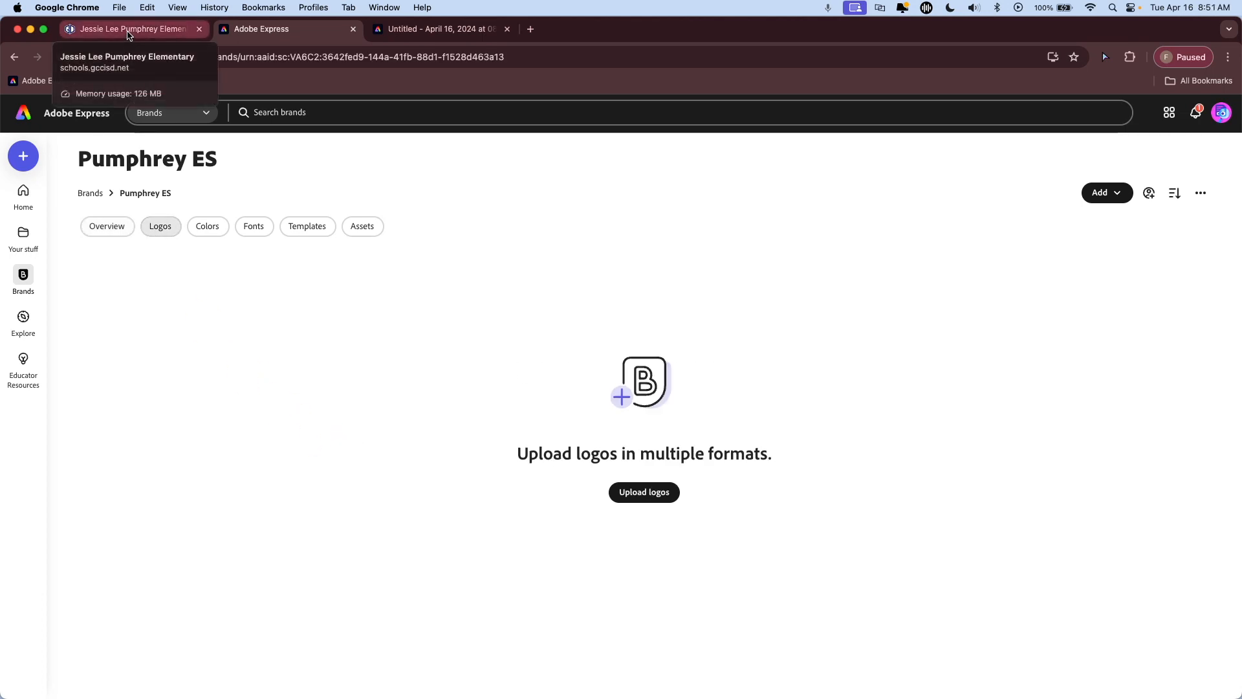
left_click(129, 30)
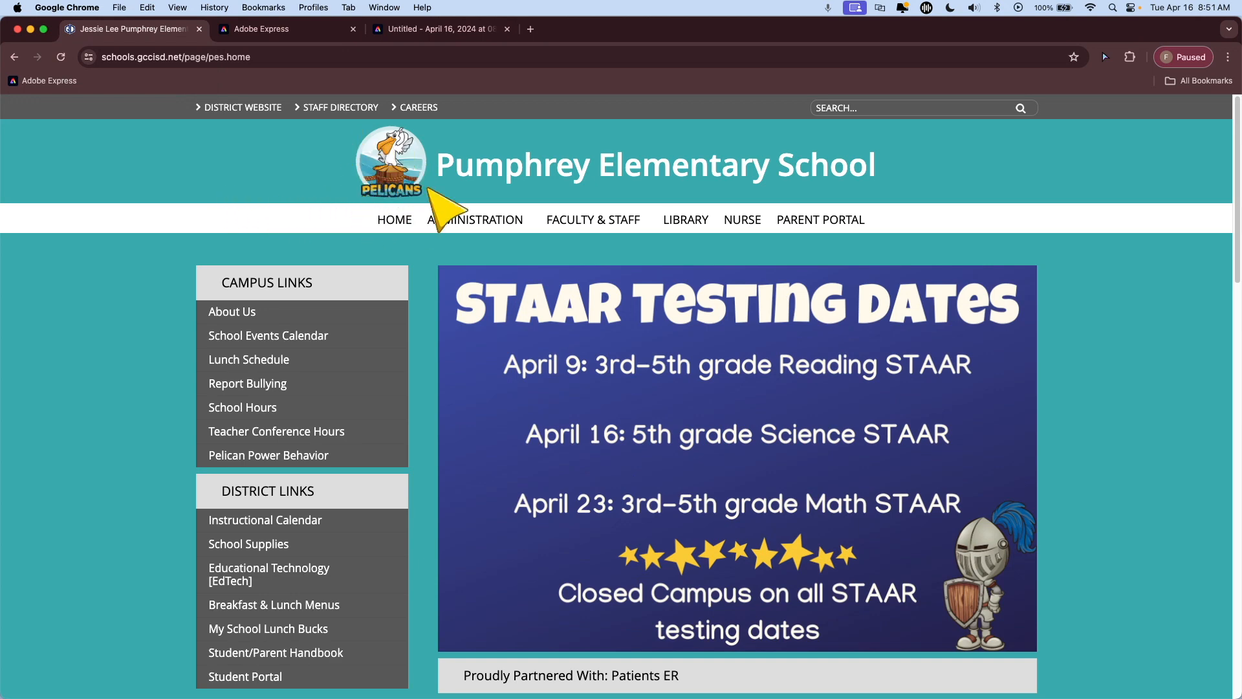
right_click(408, 151)
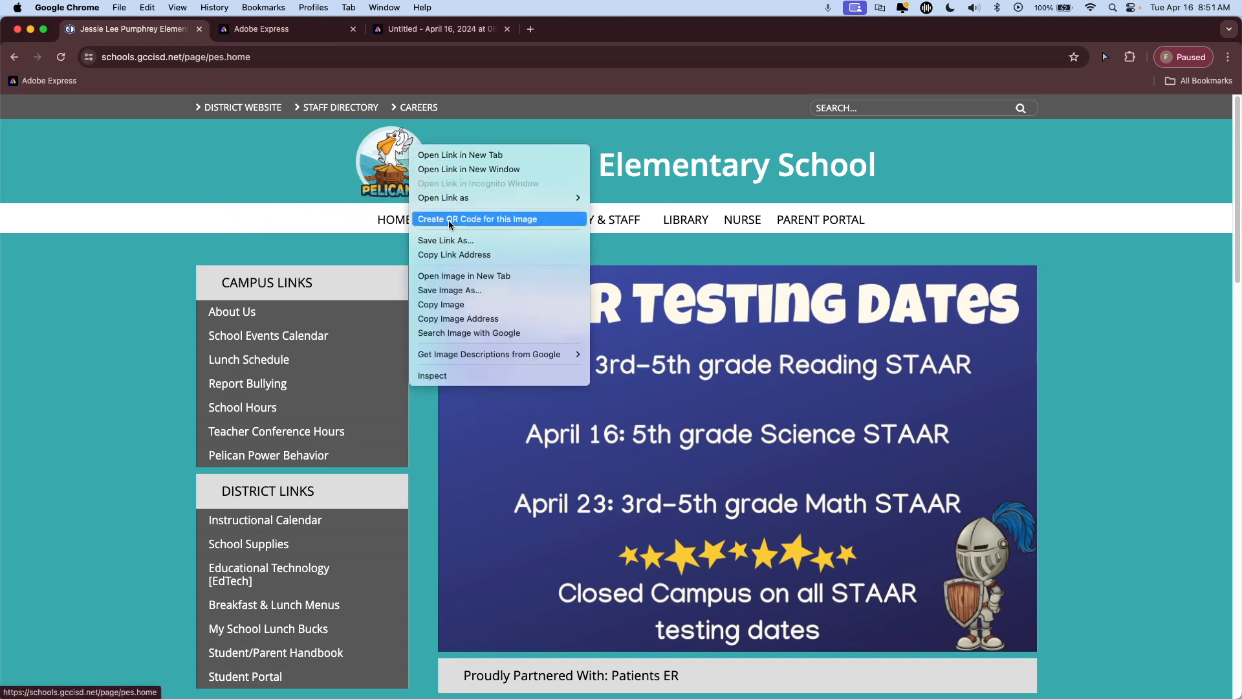
left_click(490, 291)
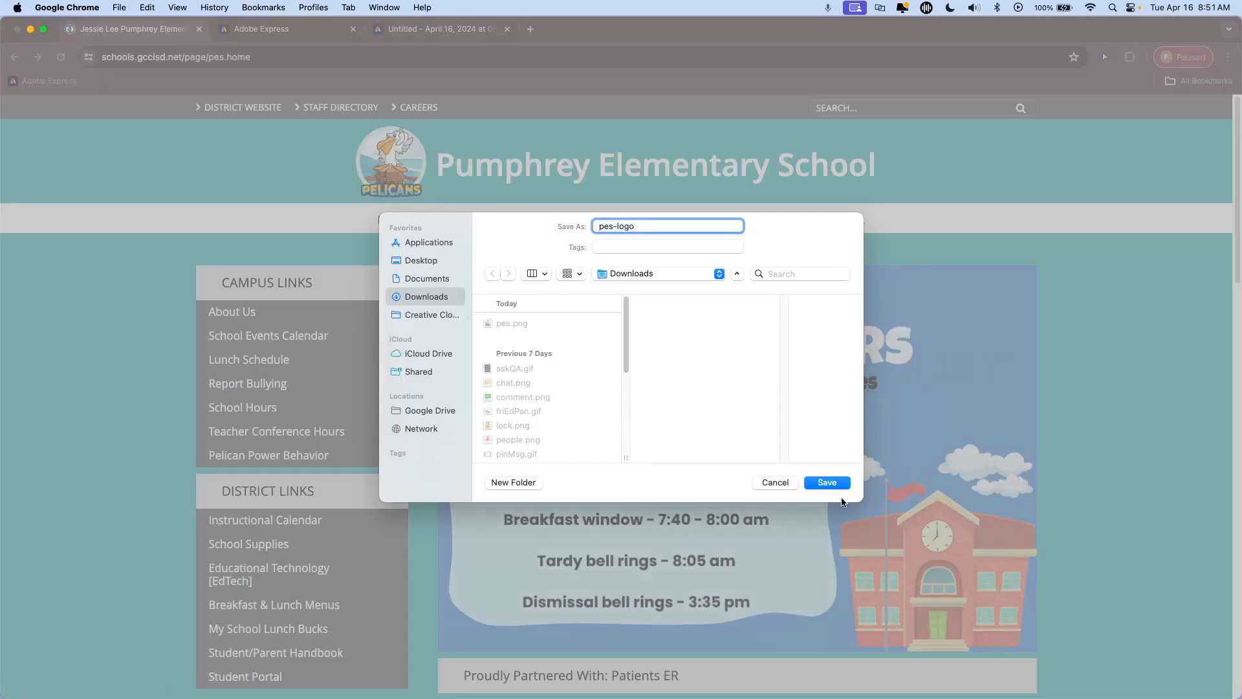
left_click(828, 483)
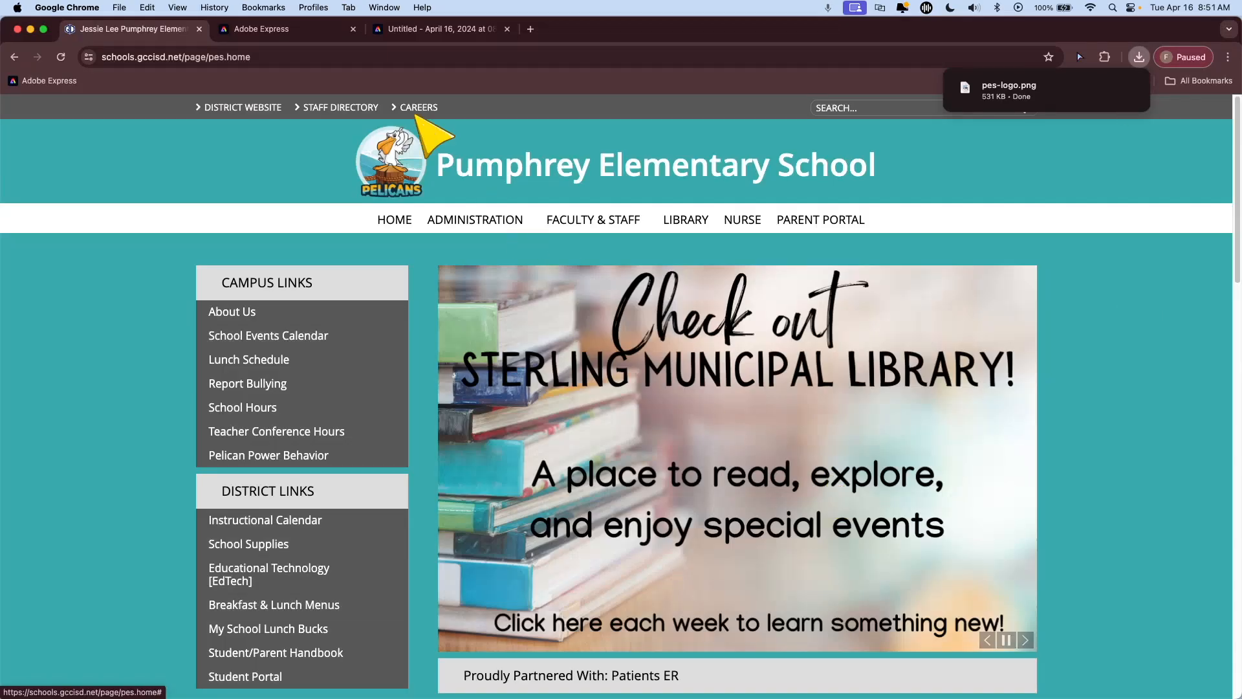
- Switch back to Adobe Express and upload pes-logo.png as a logo of the Pumphrey ES brand
left_click(301, 33)
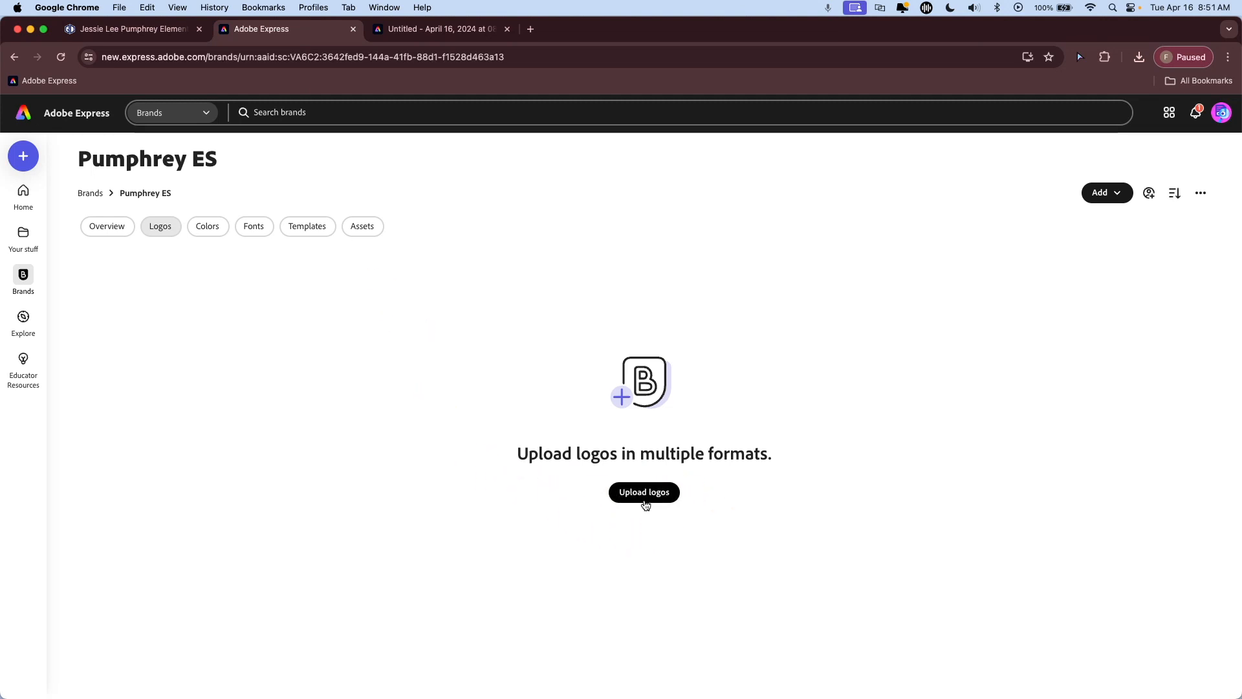
left_click(645, 493)
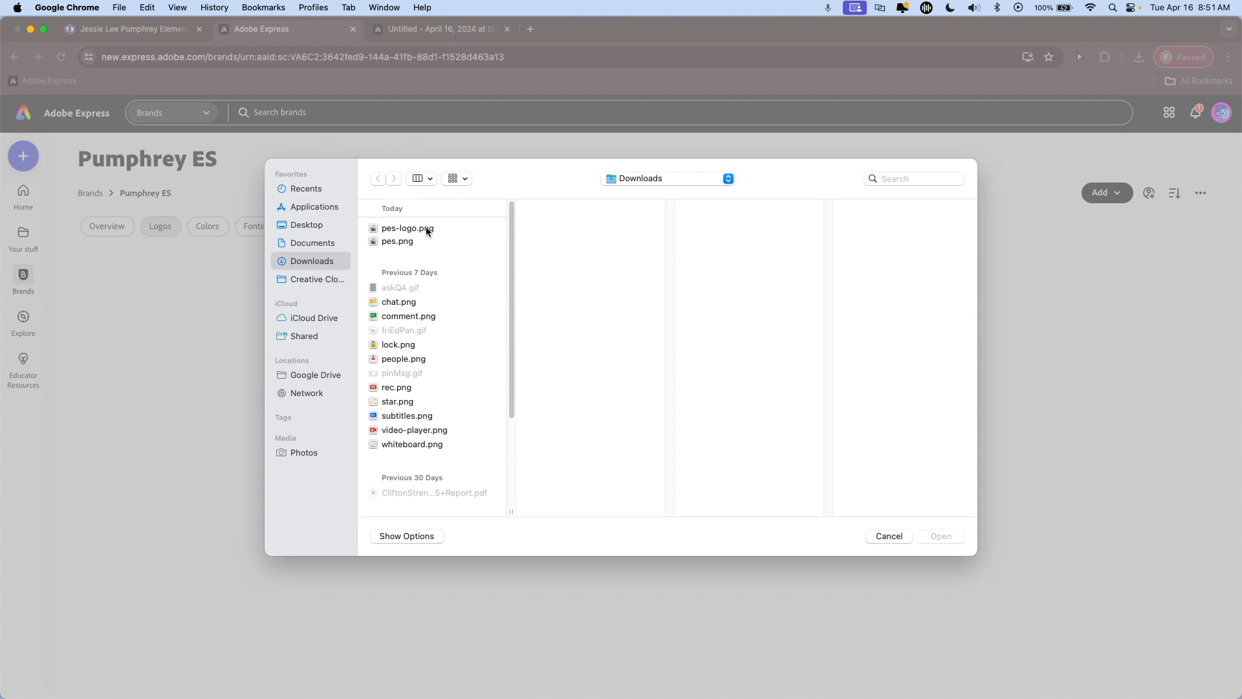
left_click(406, 231)
left_click(942, 537)
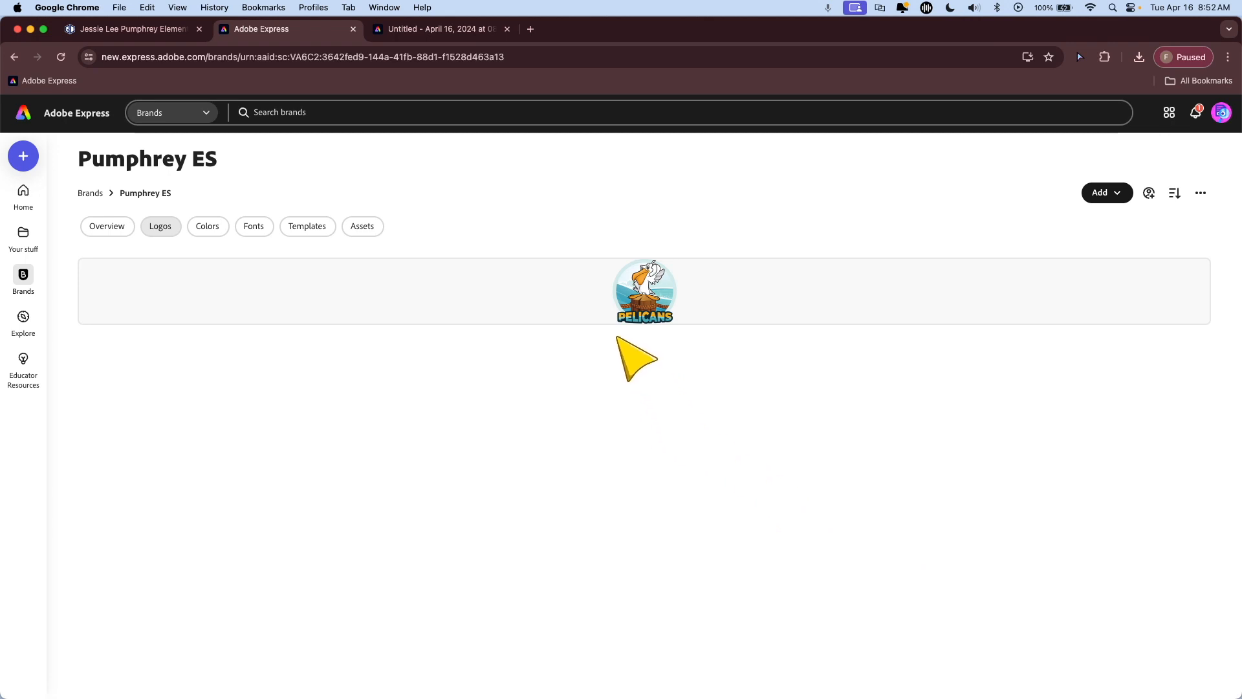
left_click(208, 229)
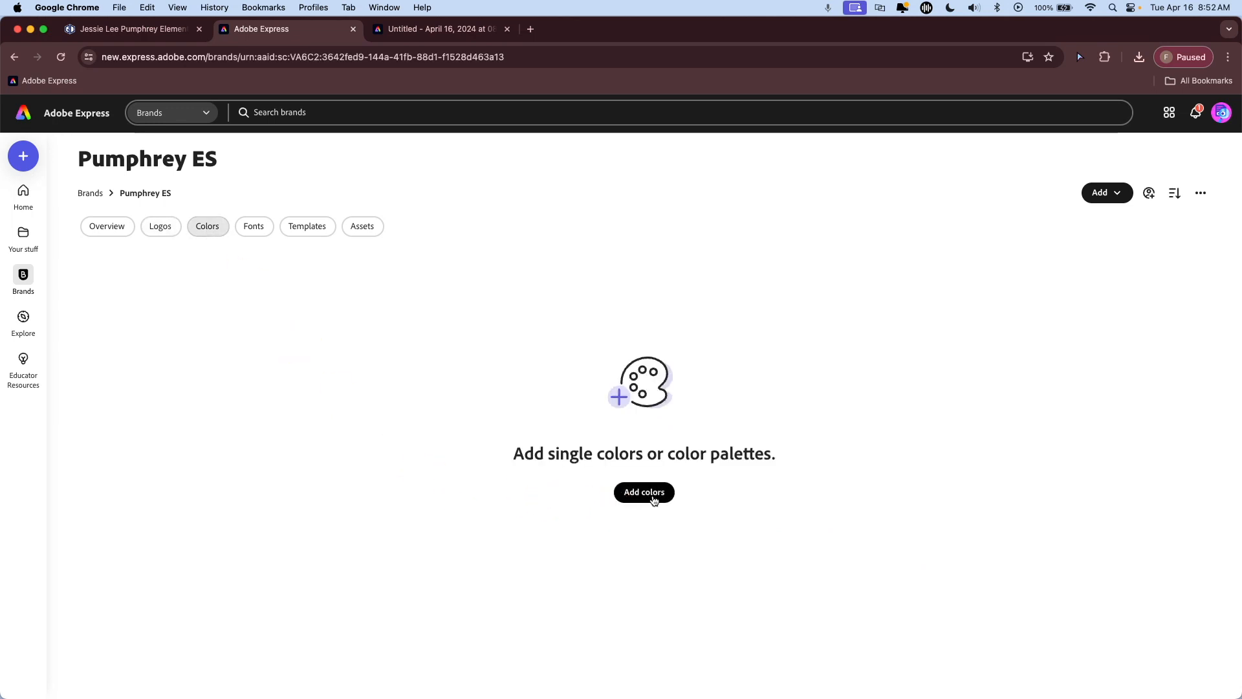
left_click(647, 501)
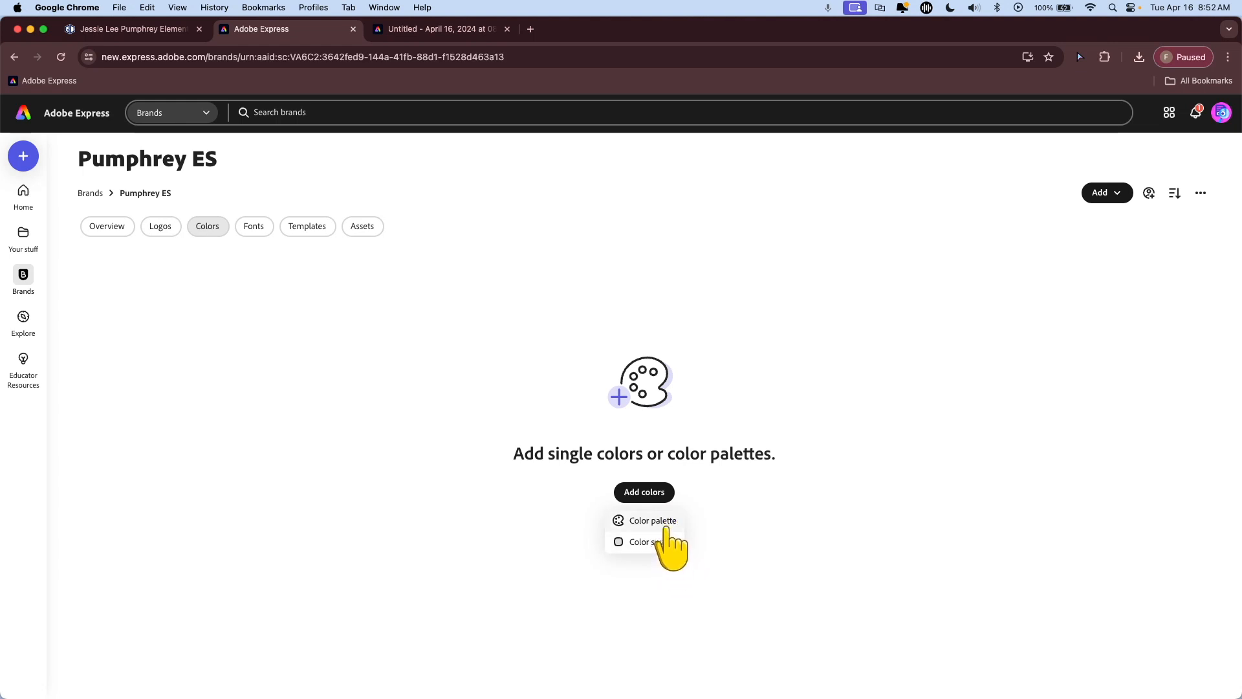
left_click(666, 522)
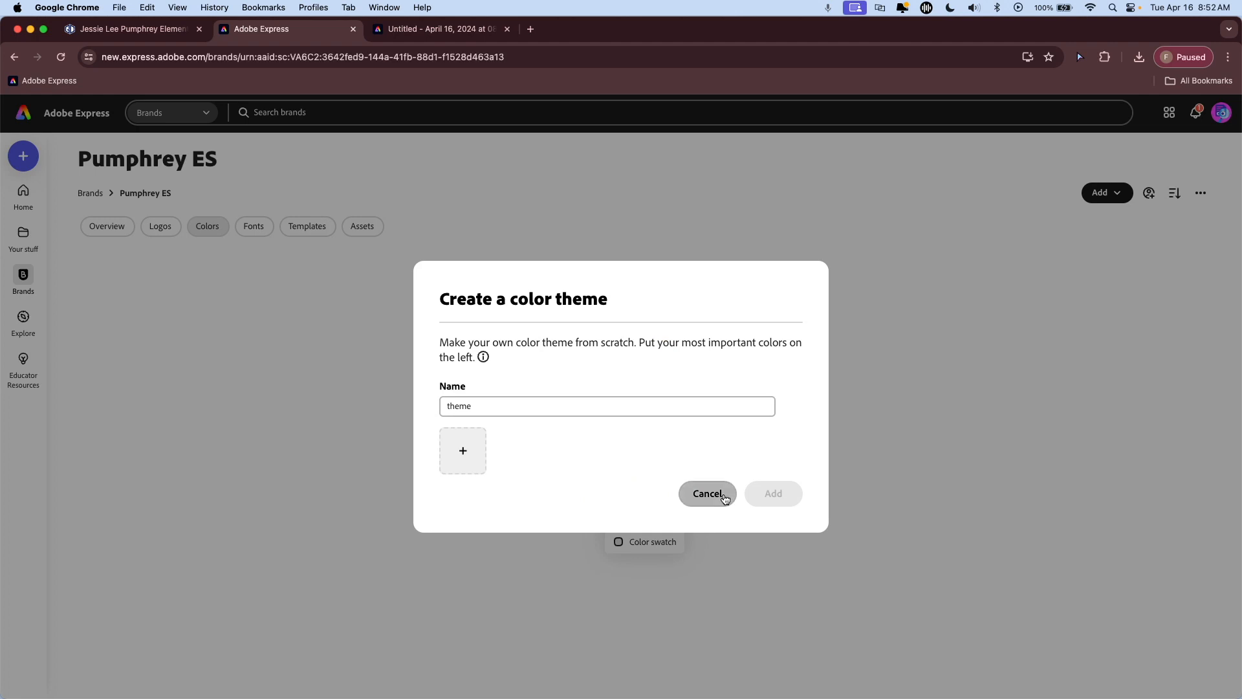
left_click(707, 493)
left_click(164, 234)
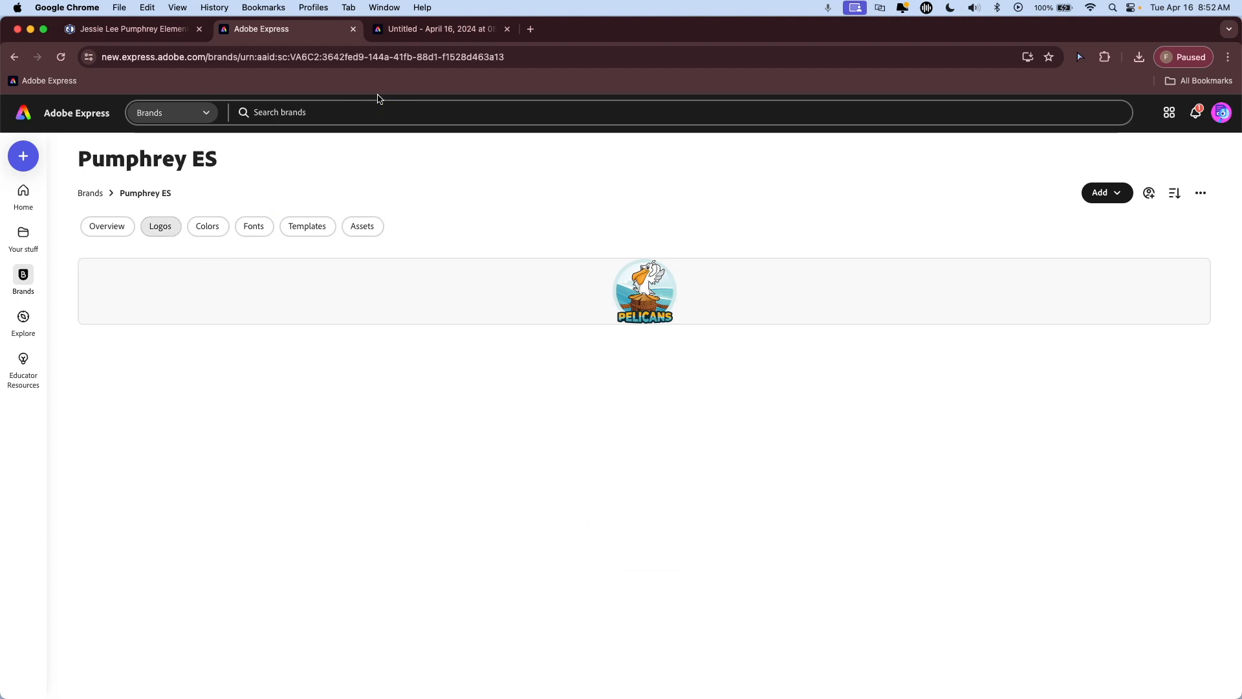
- Open Adobe Color at color.adobe.com in a new browser tab
left_click(531, 30)
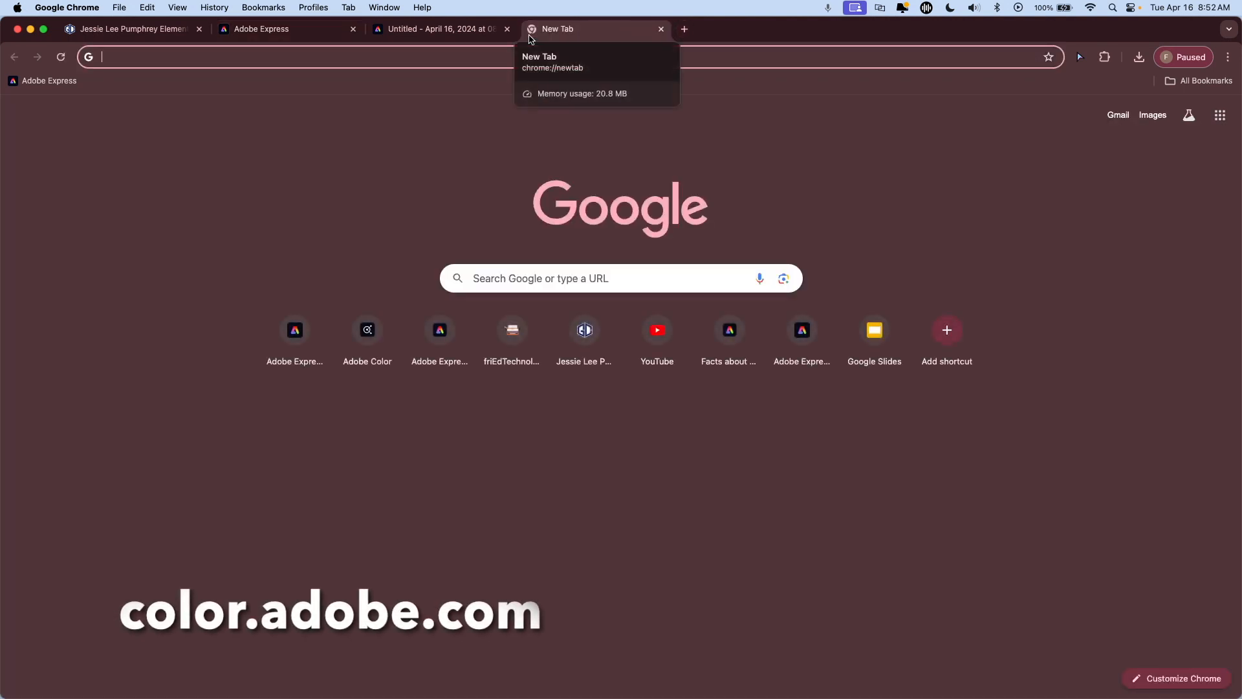
type("color.ado")
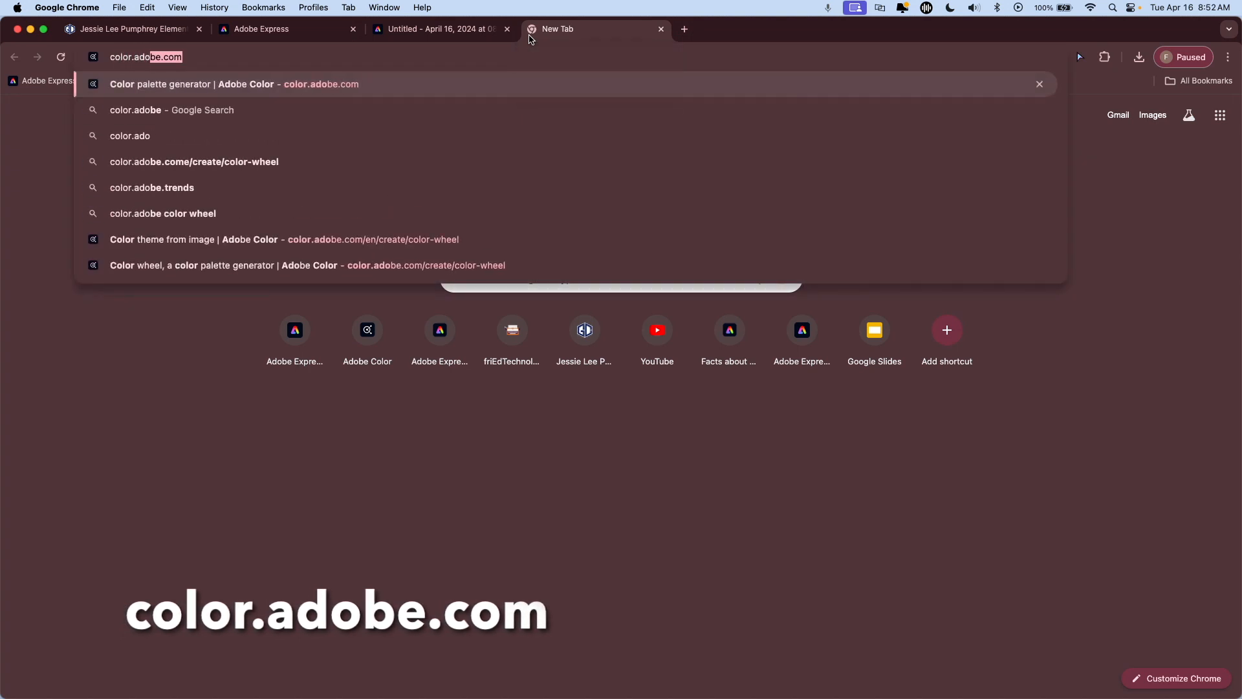
type("be.com")
key("Return")
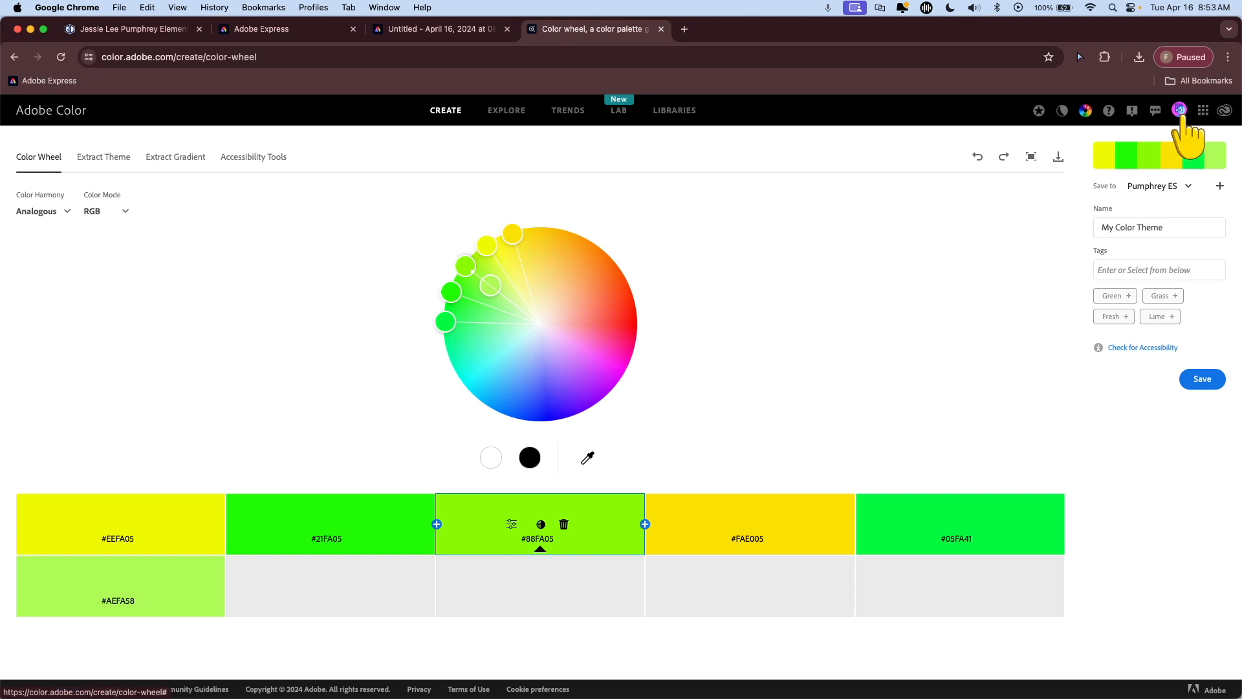
- Check which account is signed in and which library is chosen for saving the color theme
left_click(1180, 110)
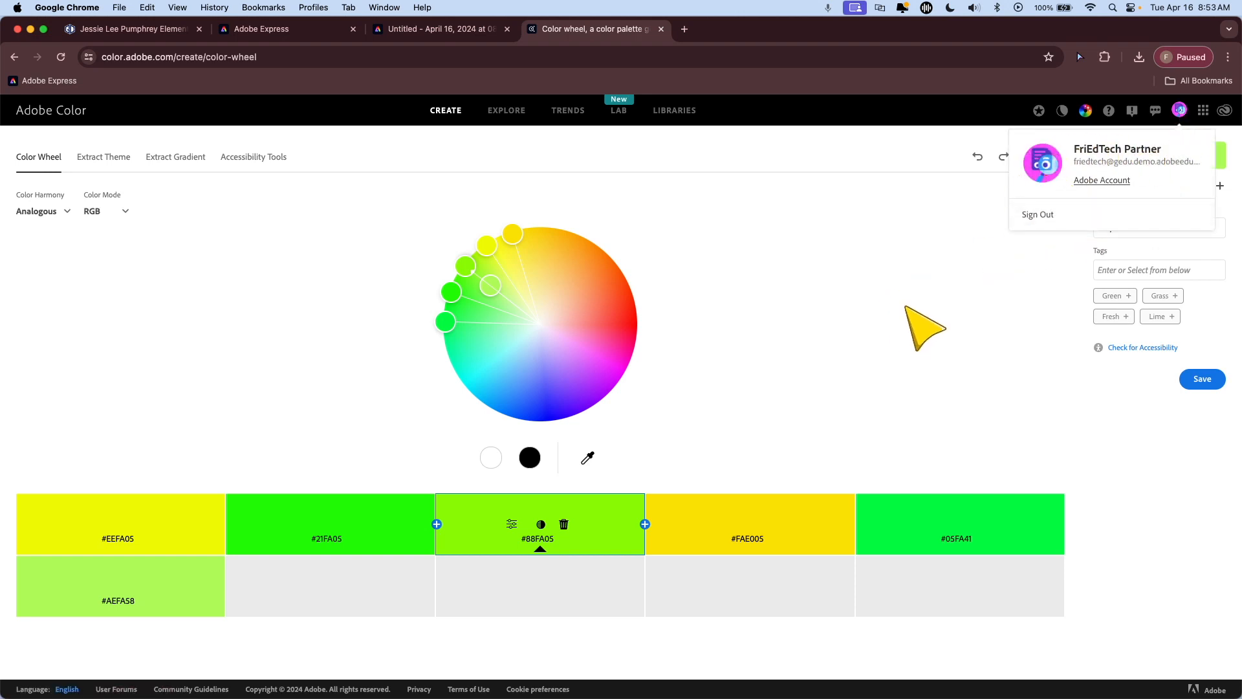
left_click(906, 307)
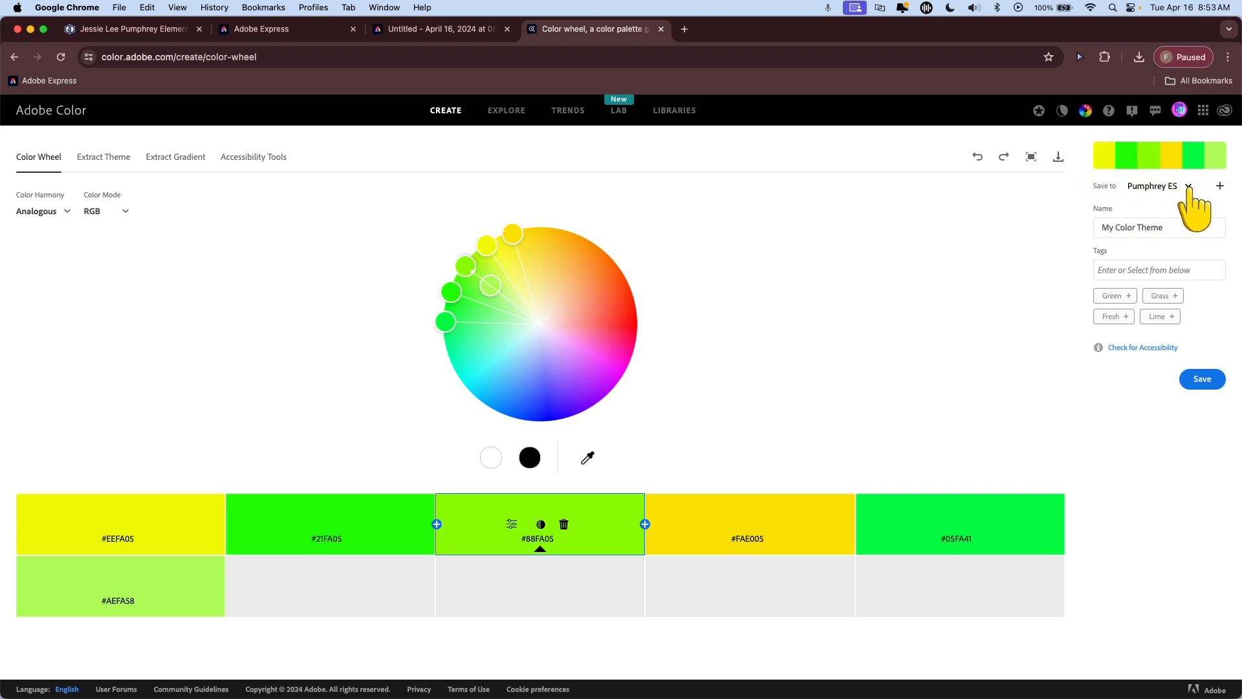
left_click(1190, 188)
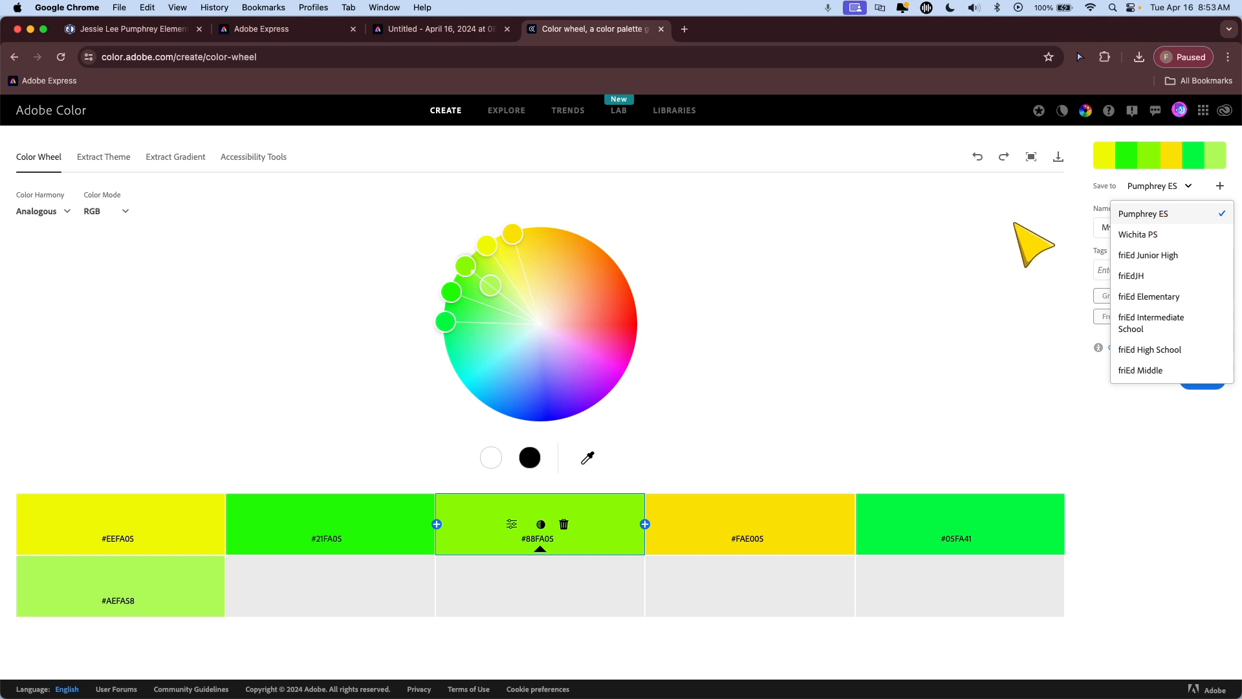
left_click(1034, 245)
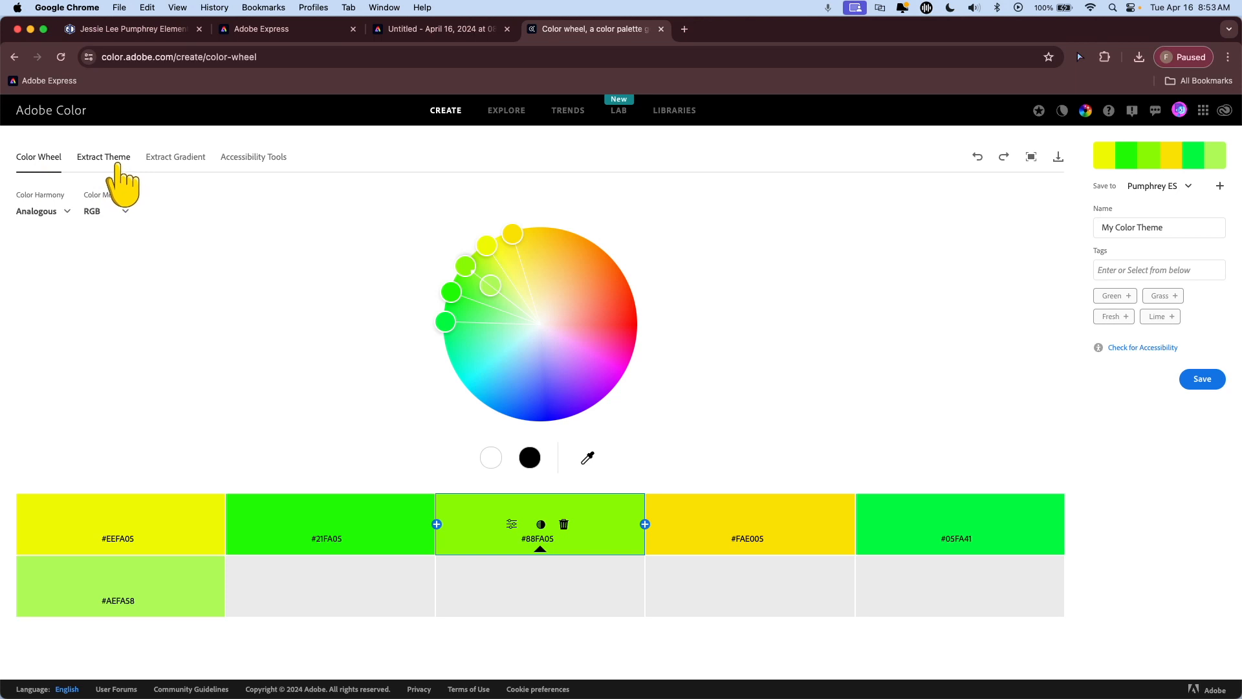
- Extract a color theme from pes-logo.png and move the orange sample in the pelican to the pale blue #DBF1FA beside its wing
left_click(117, 167)
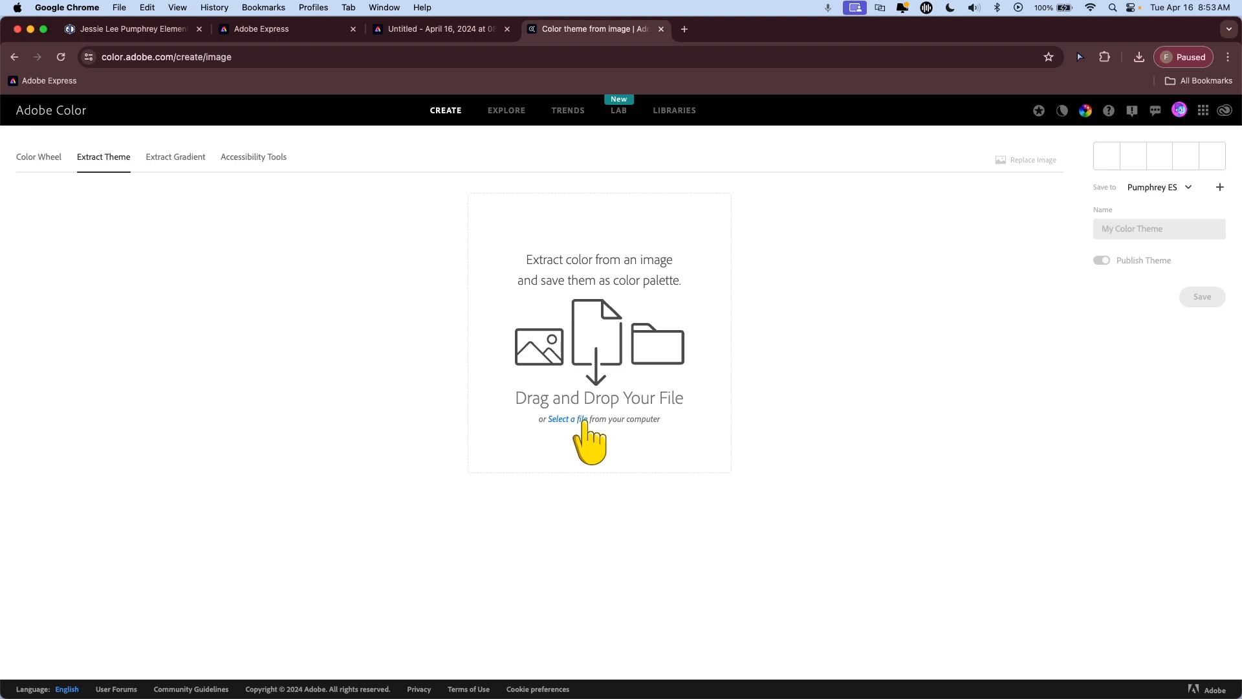
left_click(584, 421)
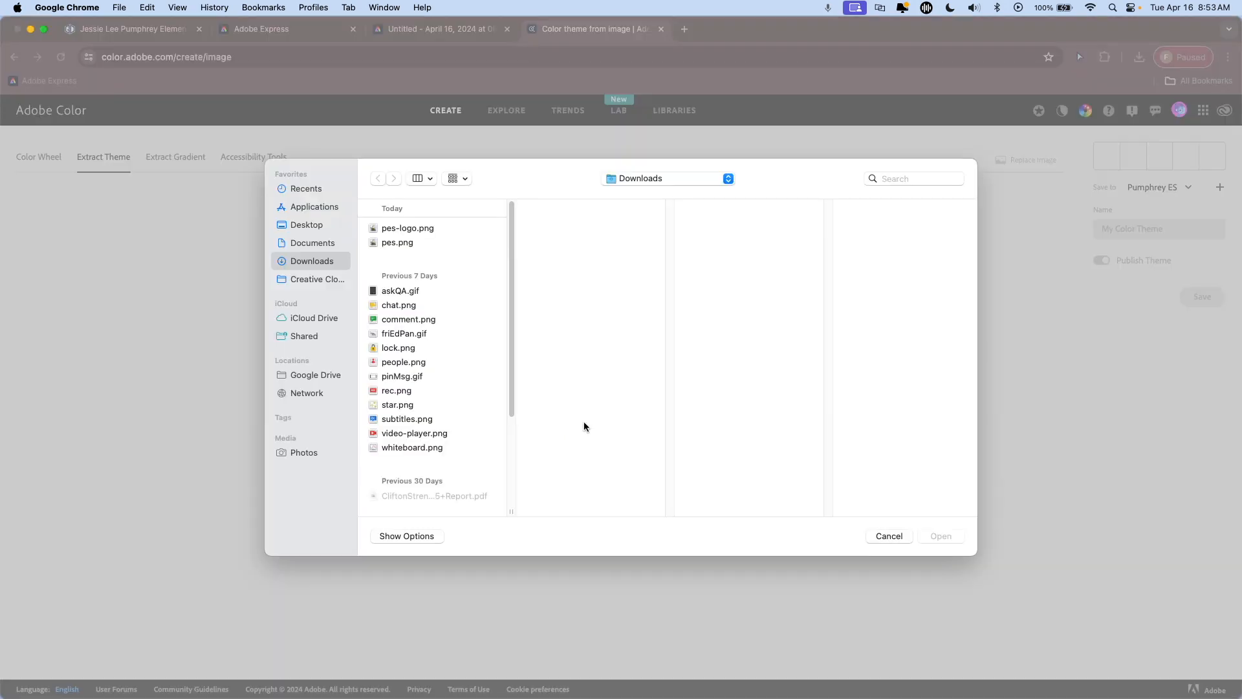
left_click(418, 228)
left_click(922, 534)
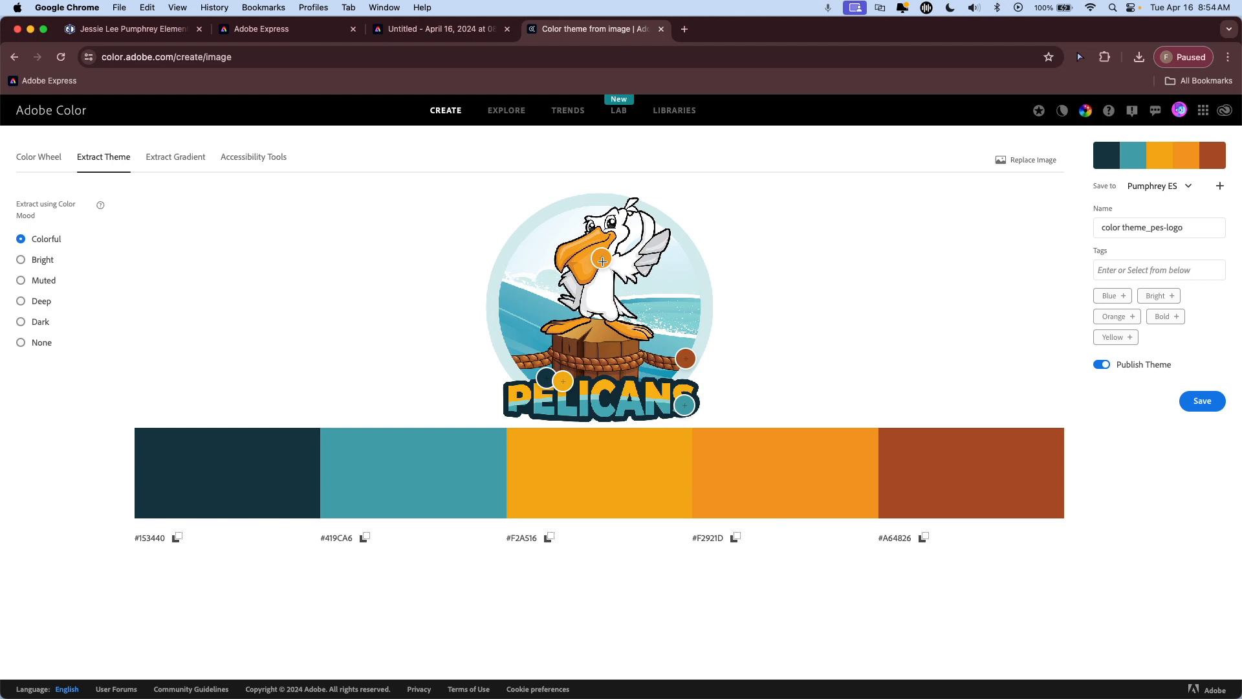
left_click_drag(602, 258, 639, 241)
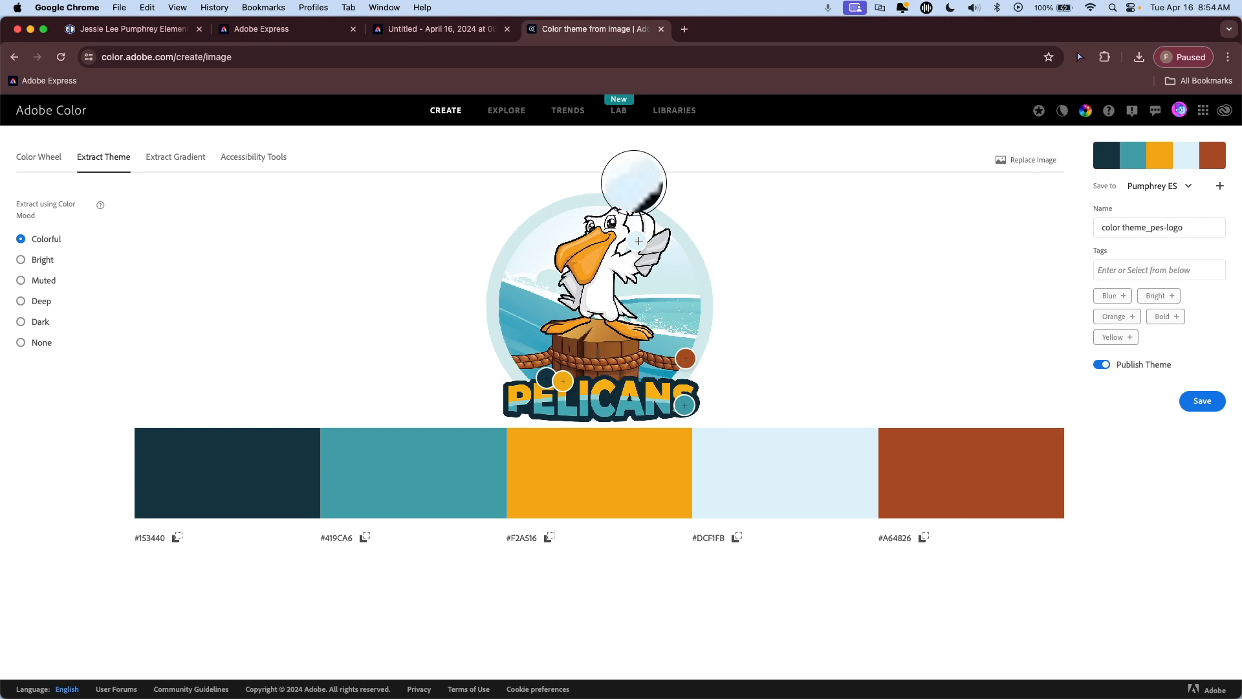
left_click_drag(638, 241, 633, 243)
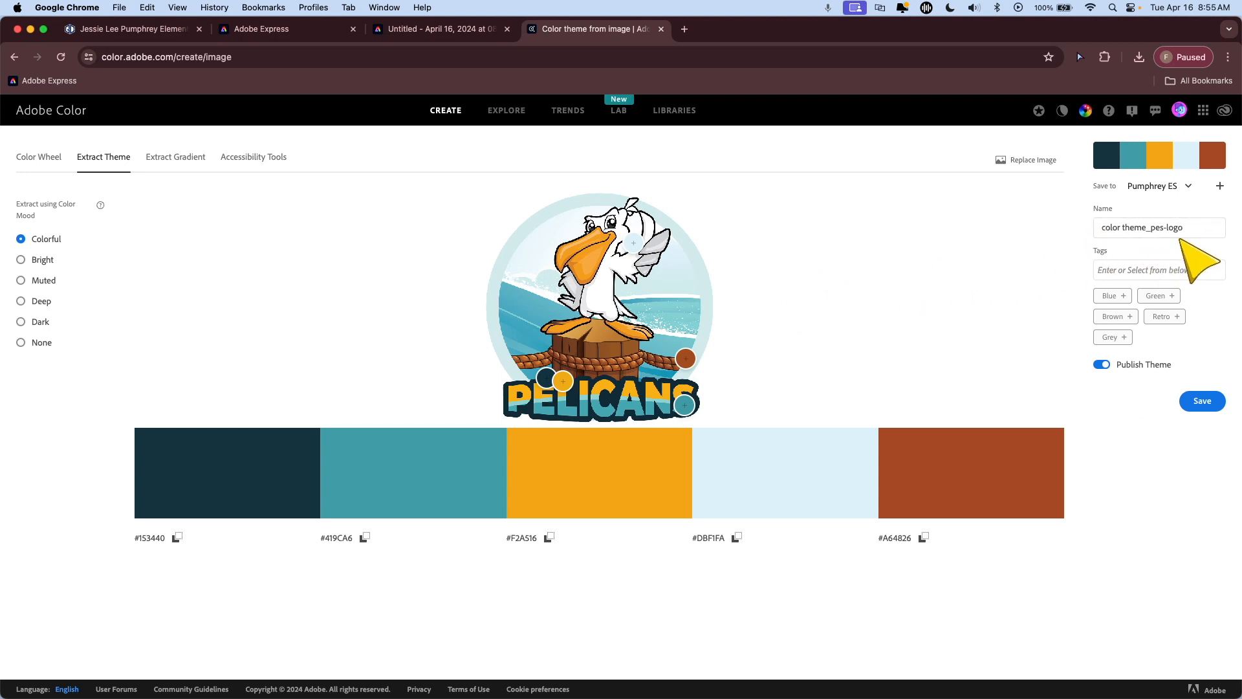
- Name the extracted theme School Color Palette and save it to the Pumphrey ES library
triple_click(1156, 228)
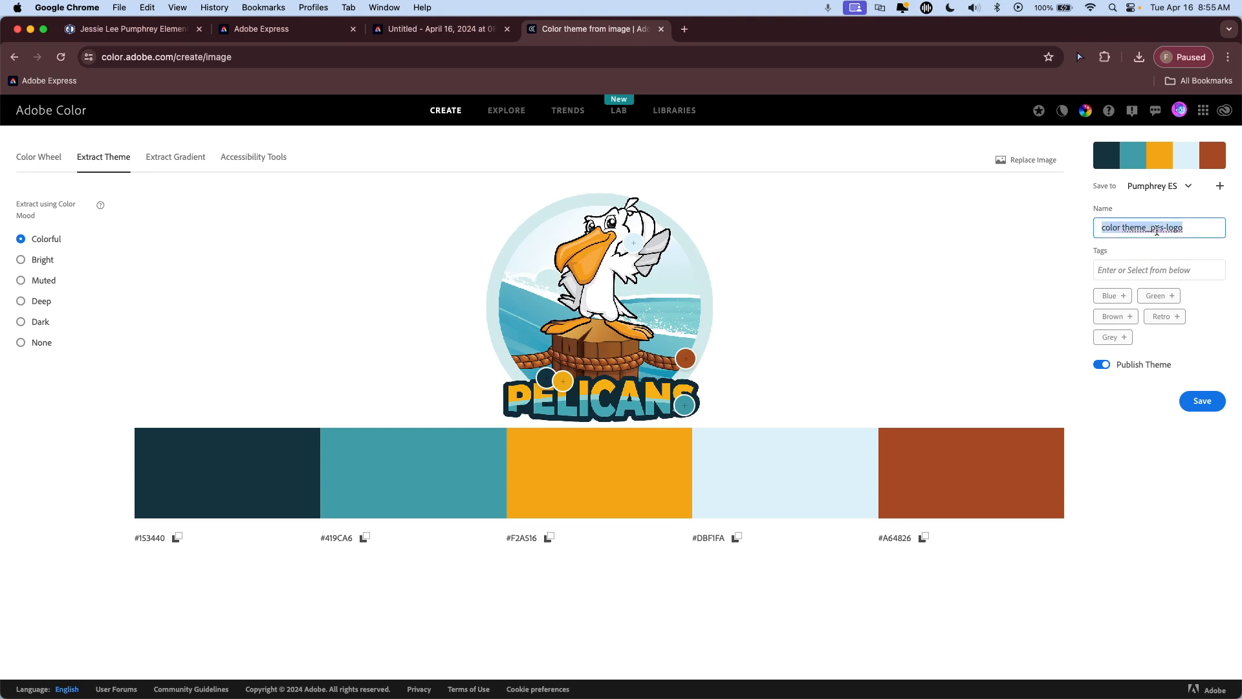
type("School Color Palette")
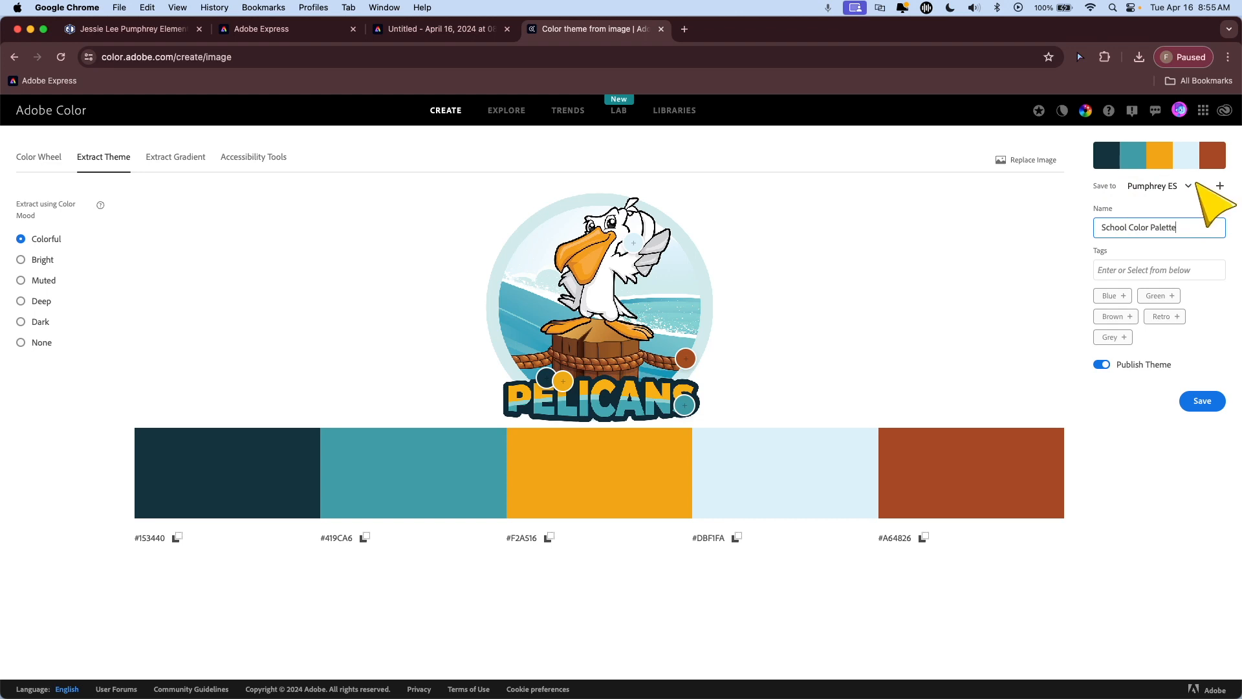
left_click(1202, 401)
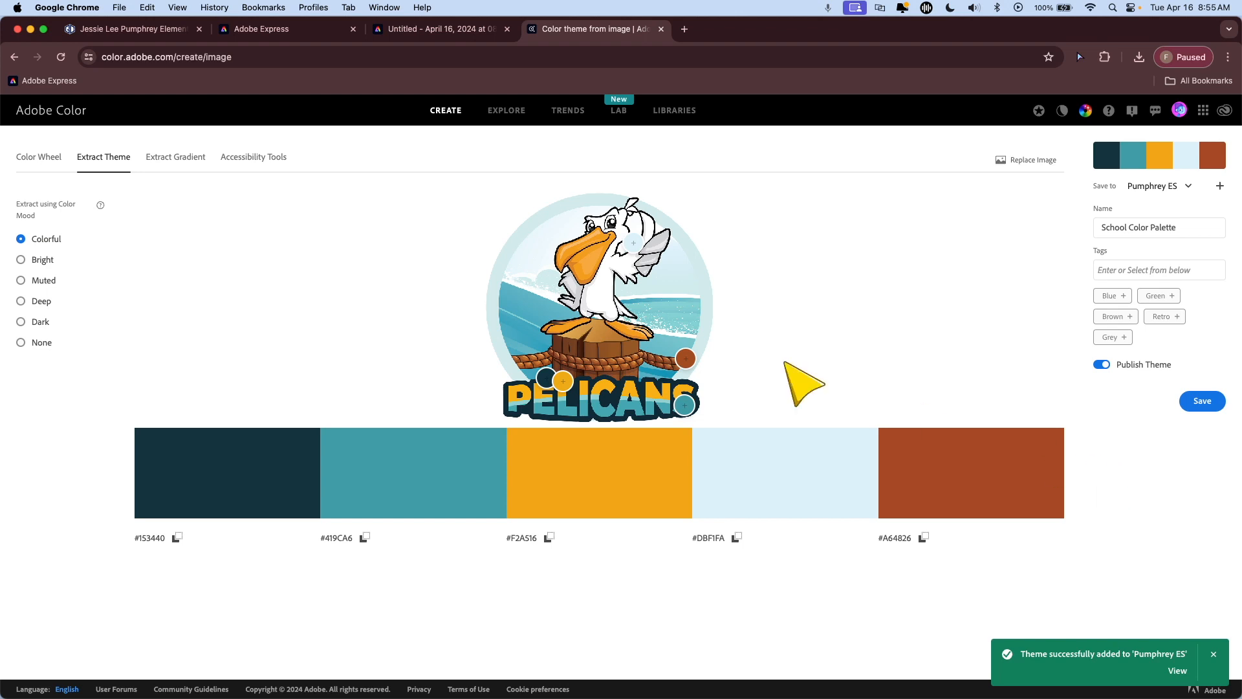
- Switch to Adobe Express and reload the Pumphrey ES brand page to load the saved palette
left_click(276, 33)
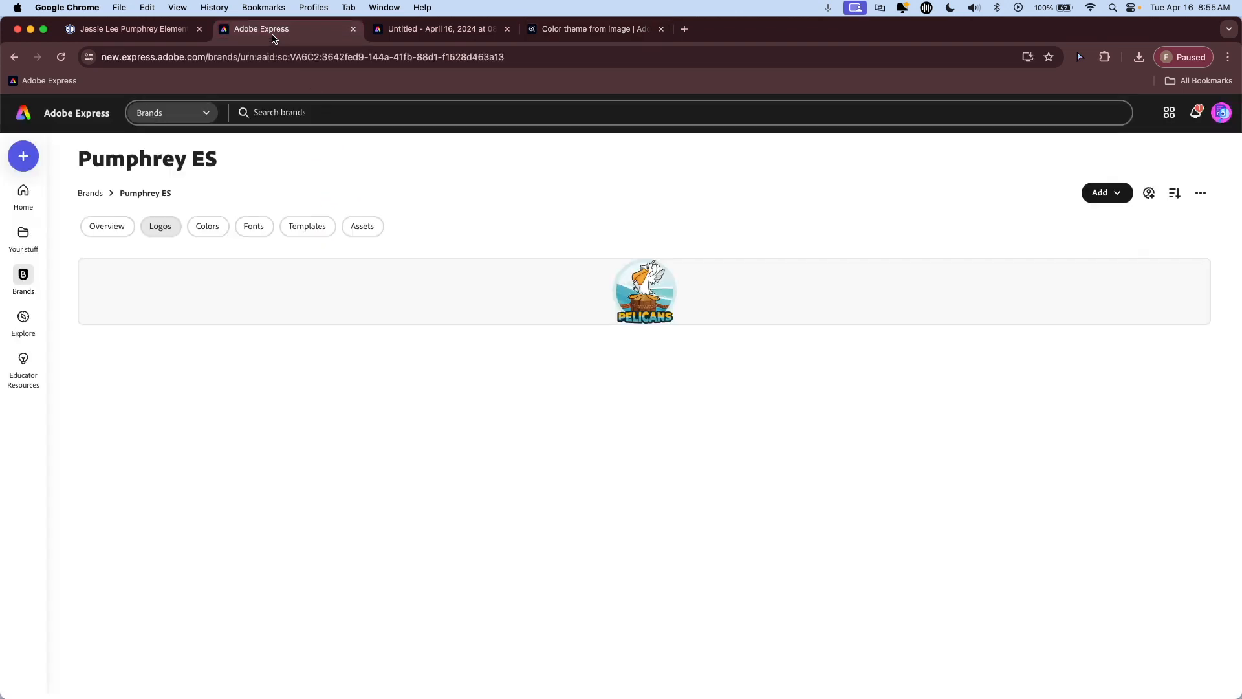
left_click(62, 58)
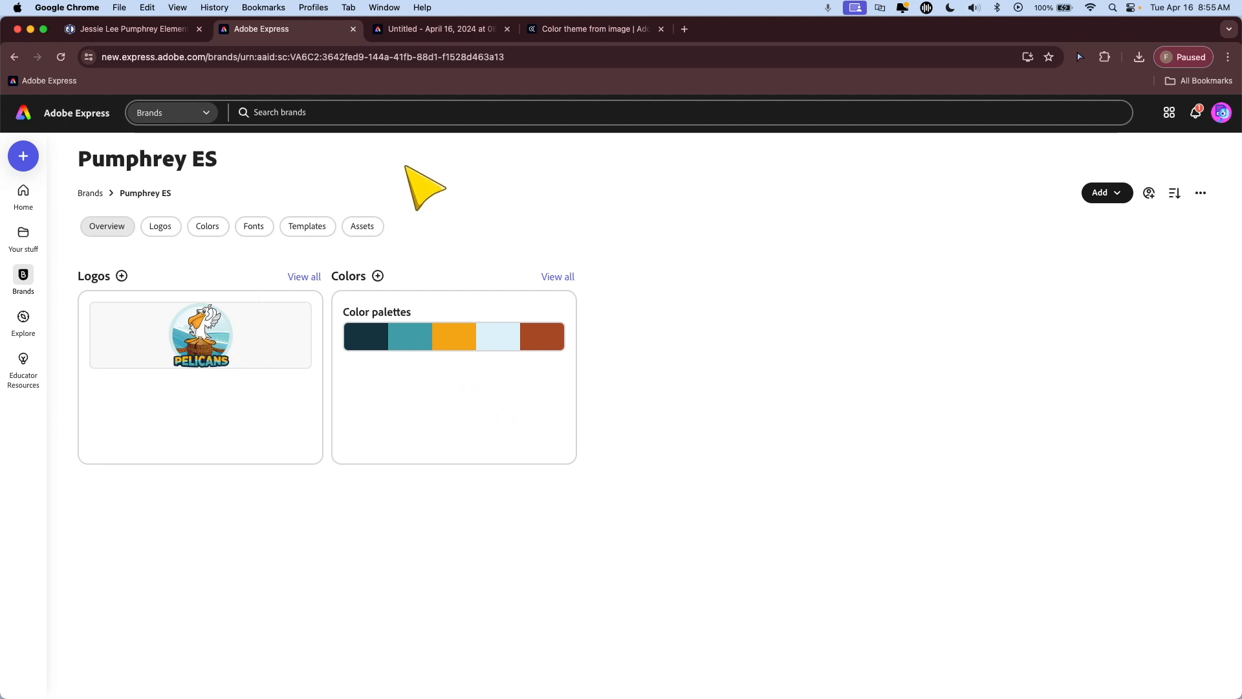
- Add the day care flyer template to the untitled document as a second page
left_click(421, 31)
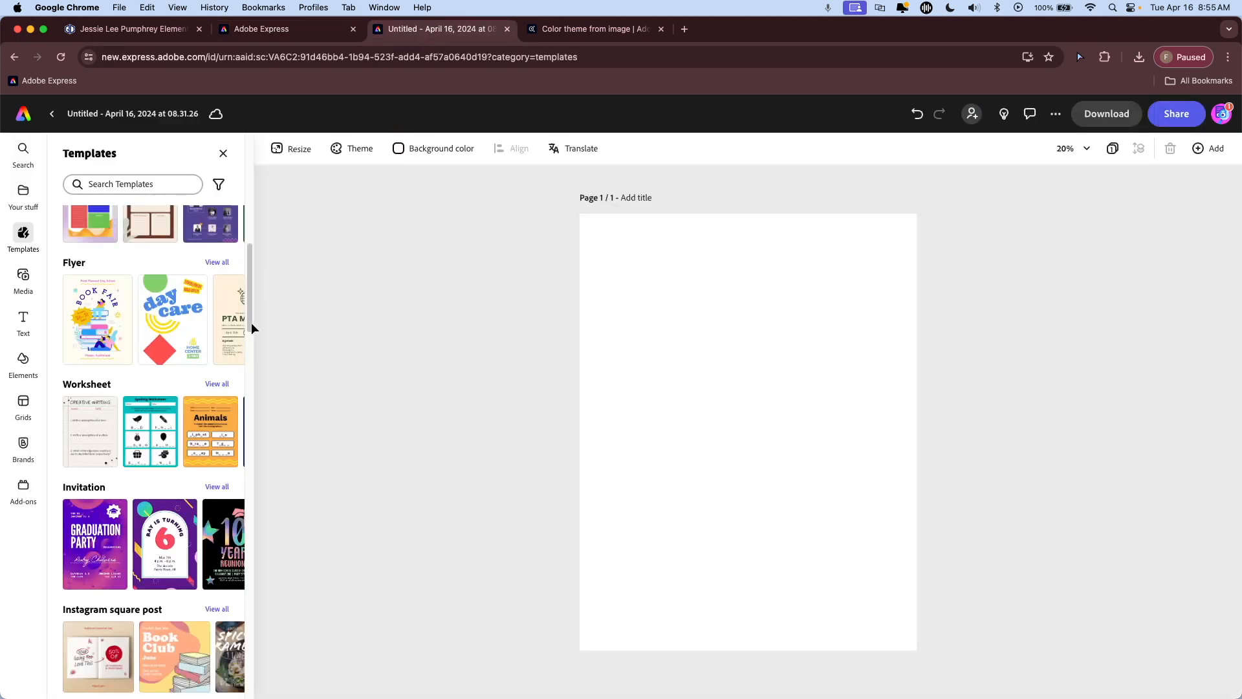
left_click(188, 315)
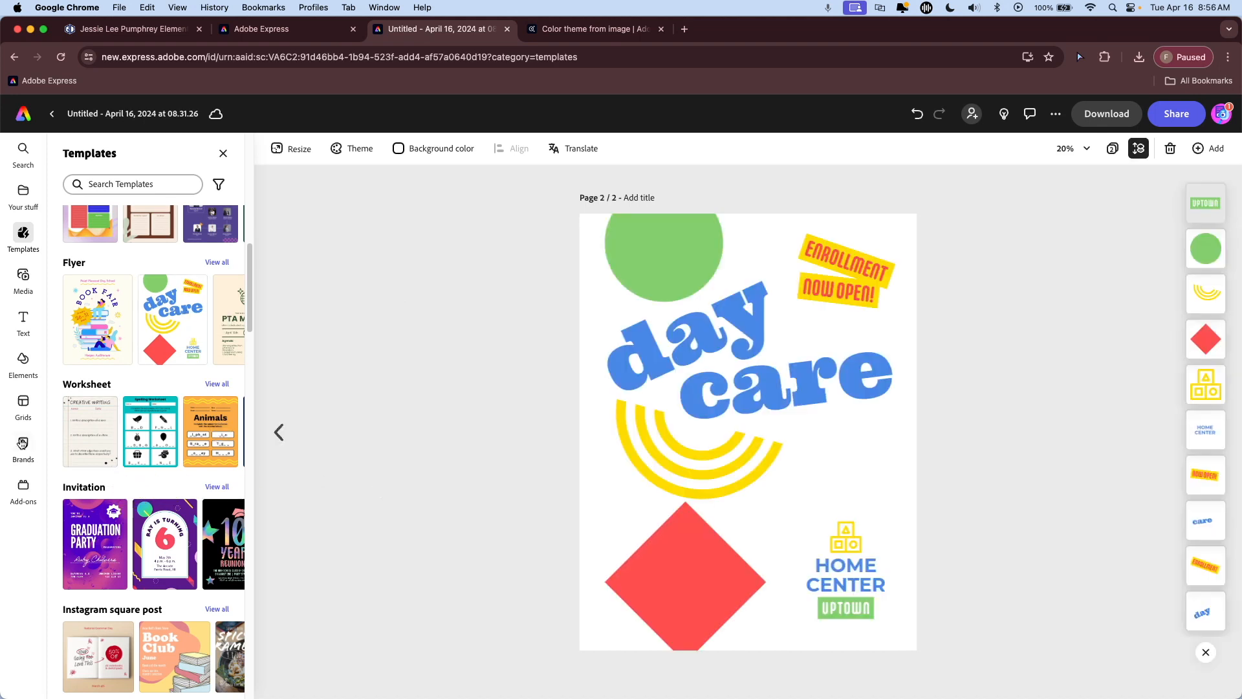
- Insert the Pelicans logo from the Pumphrey ES brand onto the day care flyer page
mouse_move(24, 451)
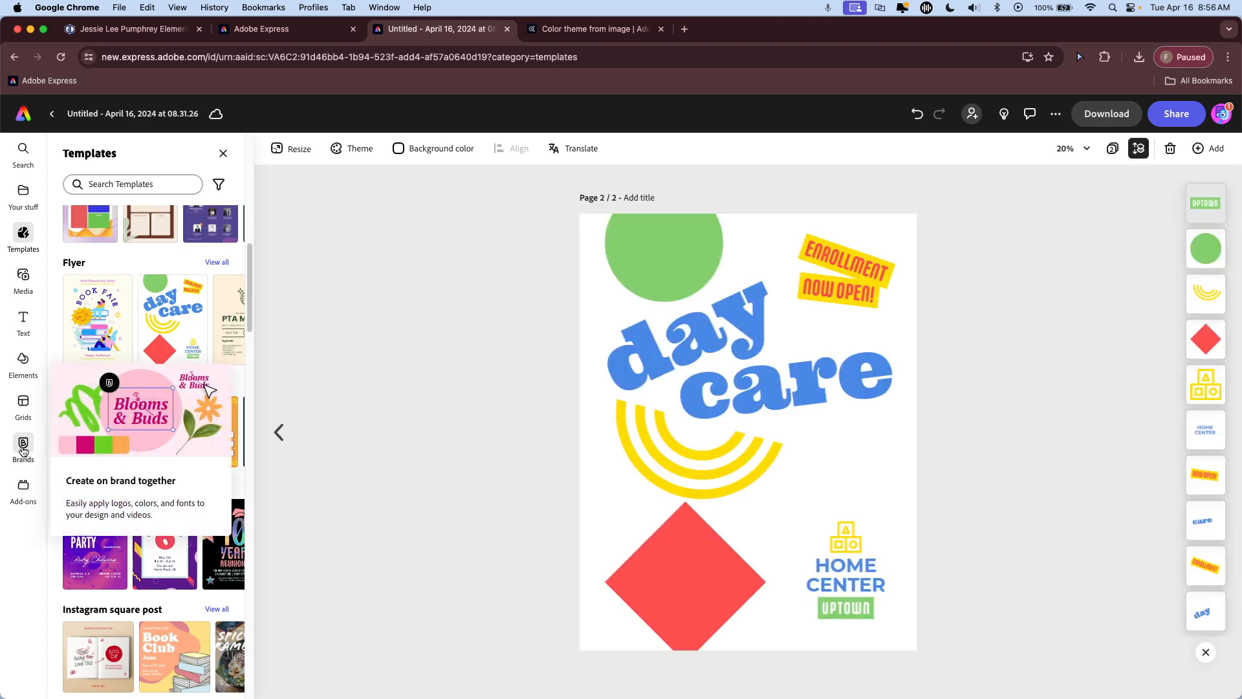
left_click(23, 447)
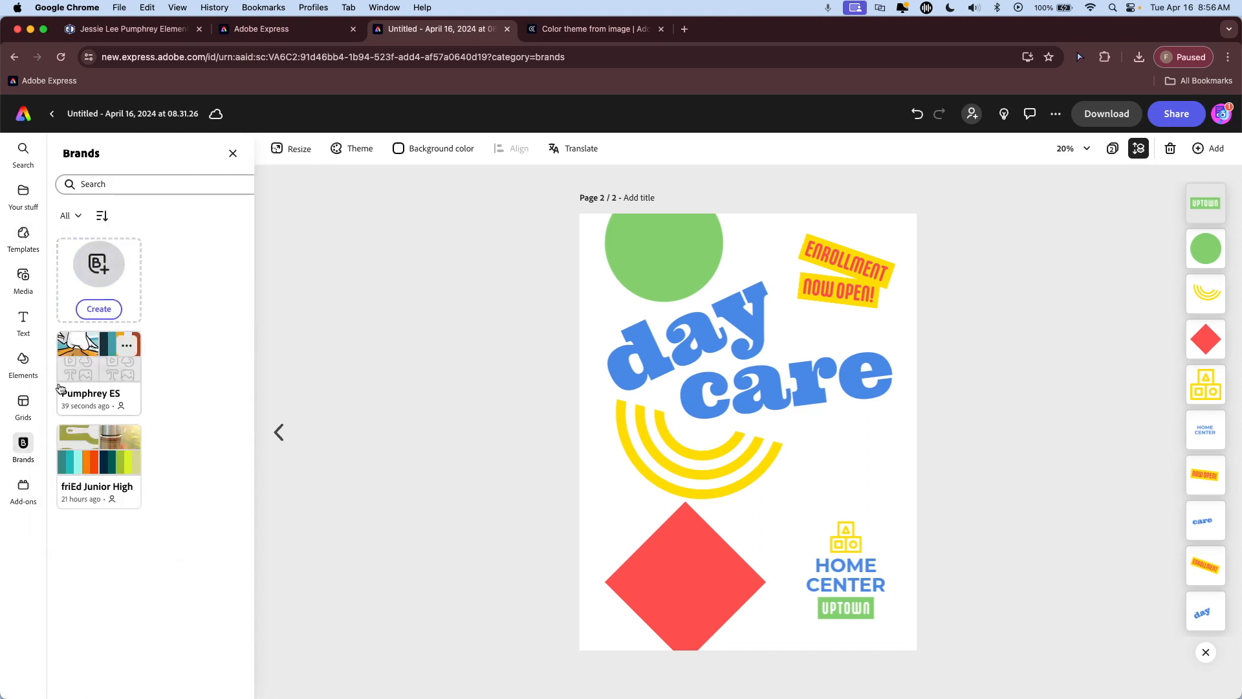
left_click(92, 395)
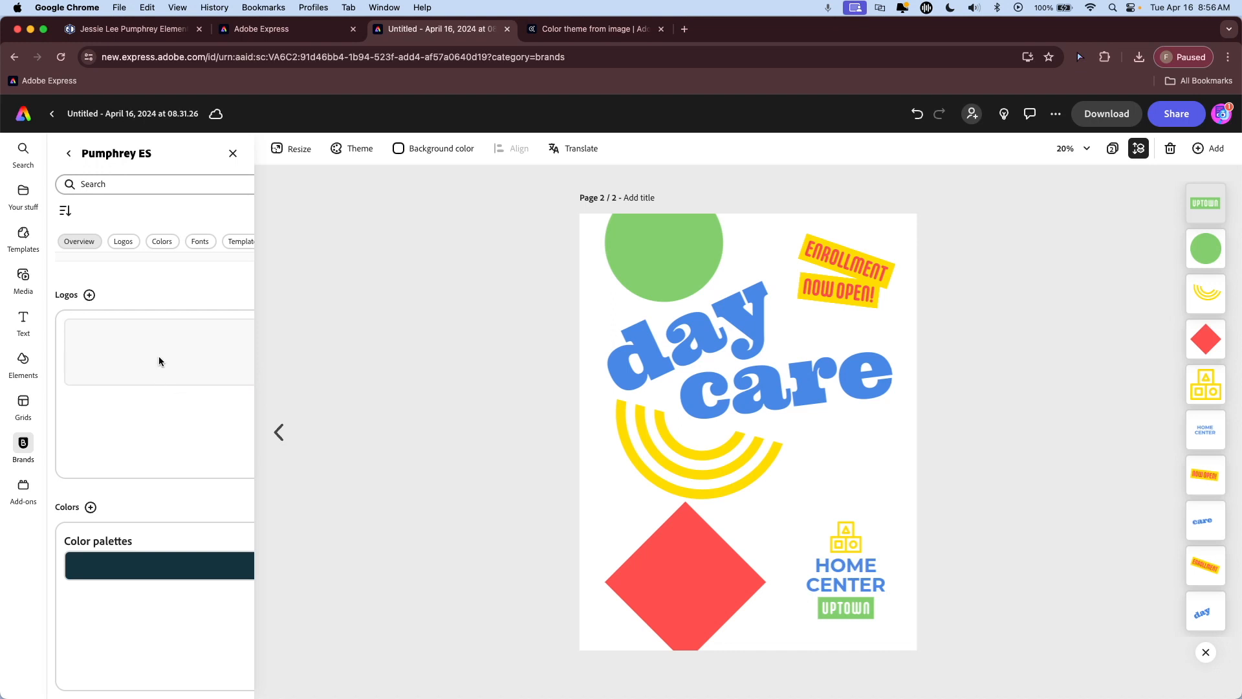
left_click(127, 344)
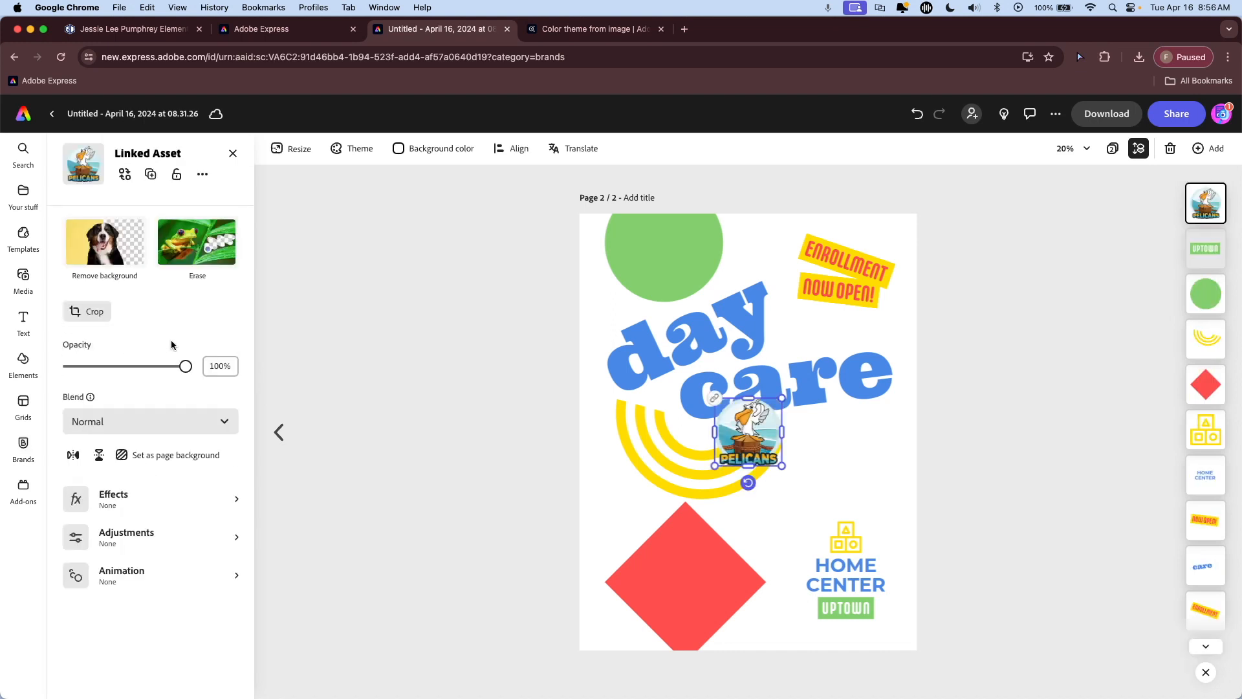
- Delete the blocks icon, HOME CENTER and UPTOWN elements, and place the slightly enlarged Pelicans logo in their spot at the flyer's lower-right corner
left_click_drag(747, 456, 864, 465)
left_click_drag(918, 531, 818, 612)
key("Delete")
left_click_drag(852, 459, 809, 546)
left_click_drag(863, 590, 859, 591)
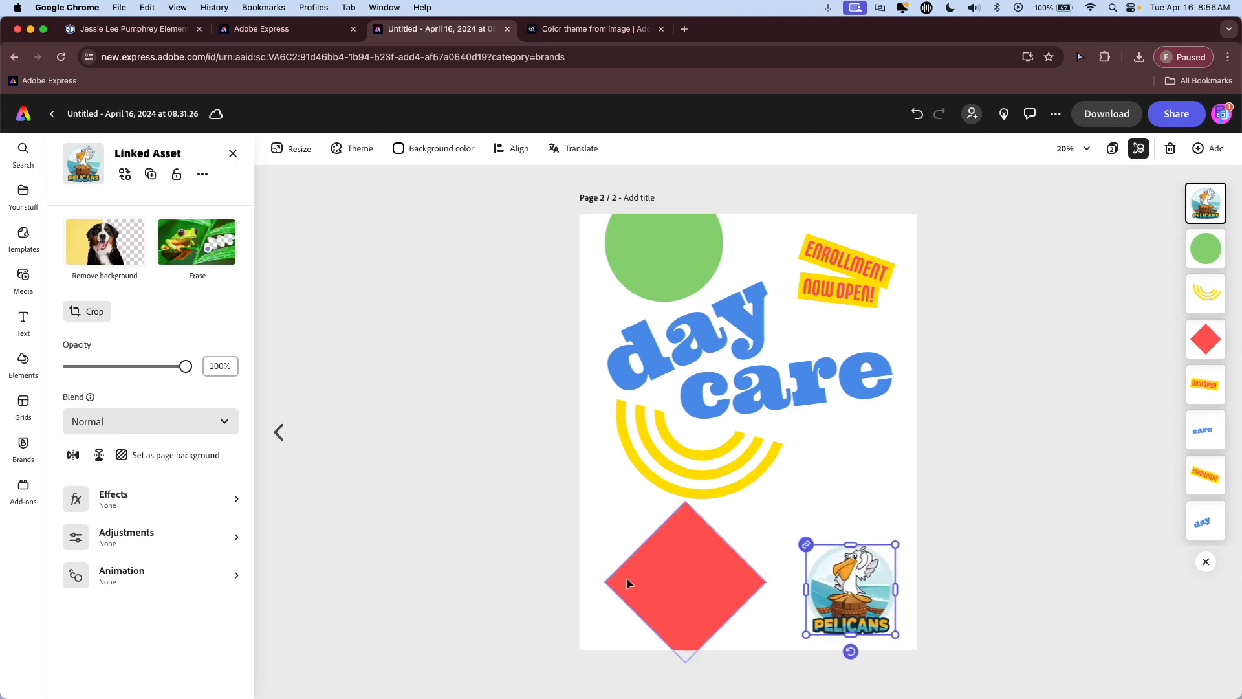
left_click(531, 562)
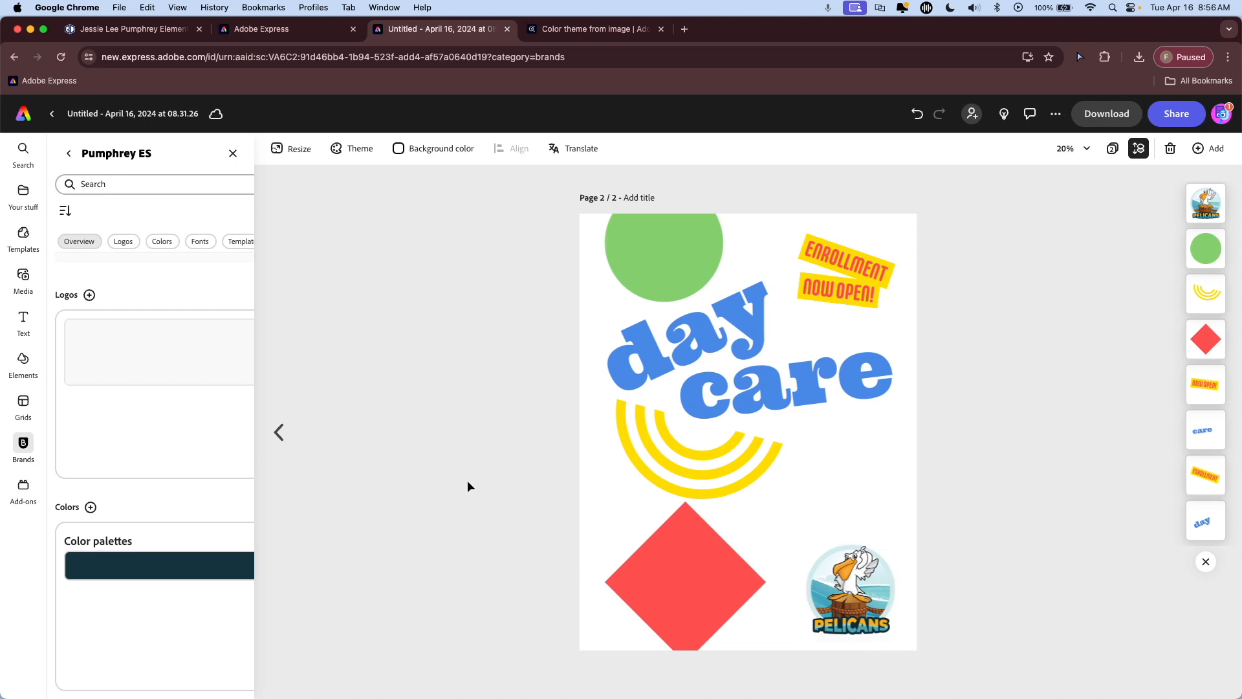
- Apply the Pumphrey ES brand palette as the flyer page's color theme
left_click(352, 149)
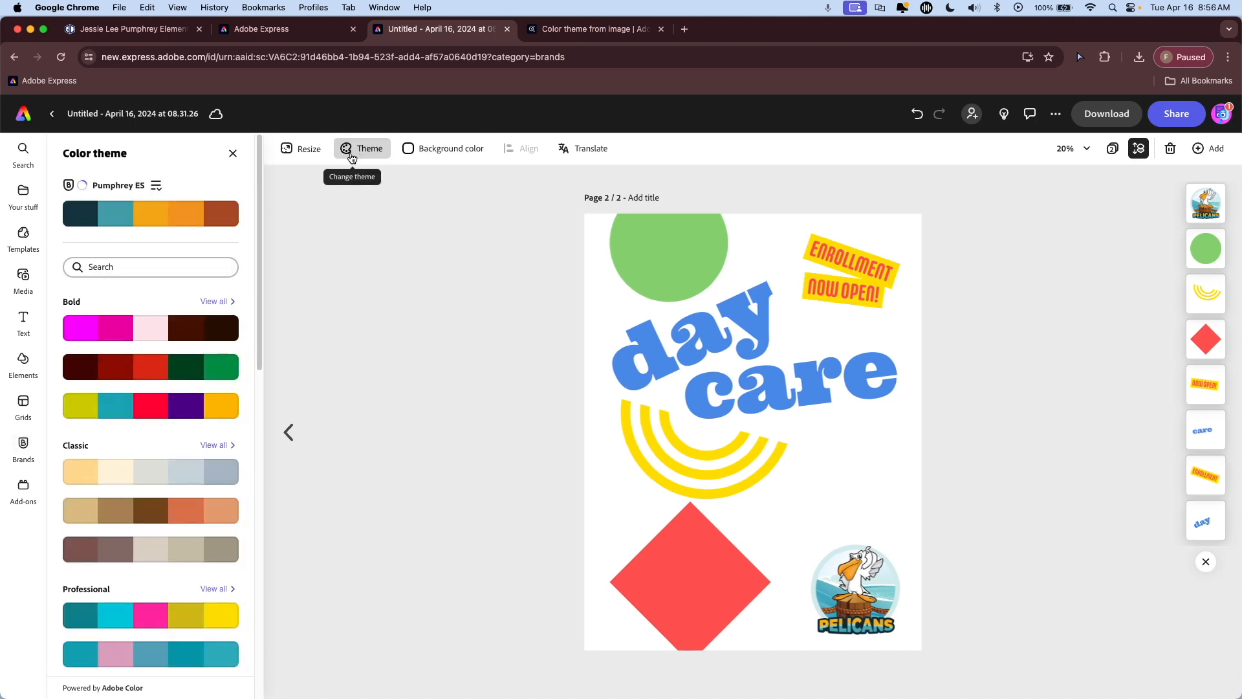
left_click(156, 188)
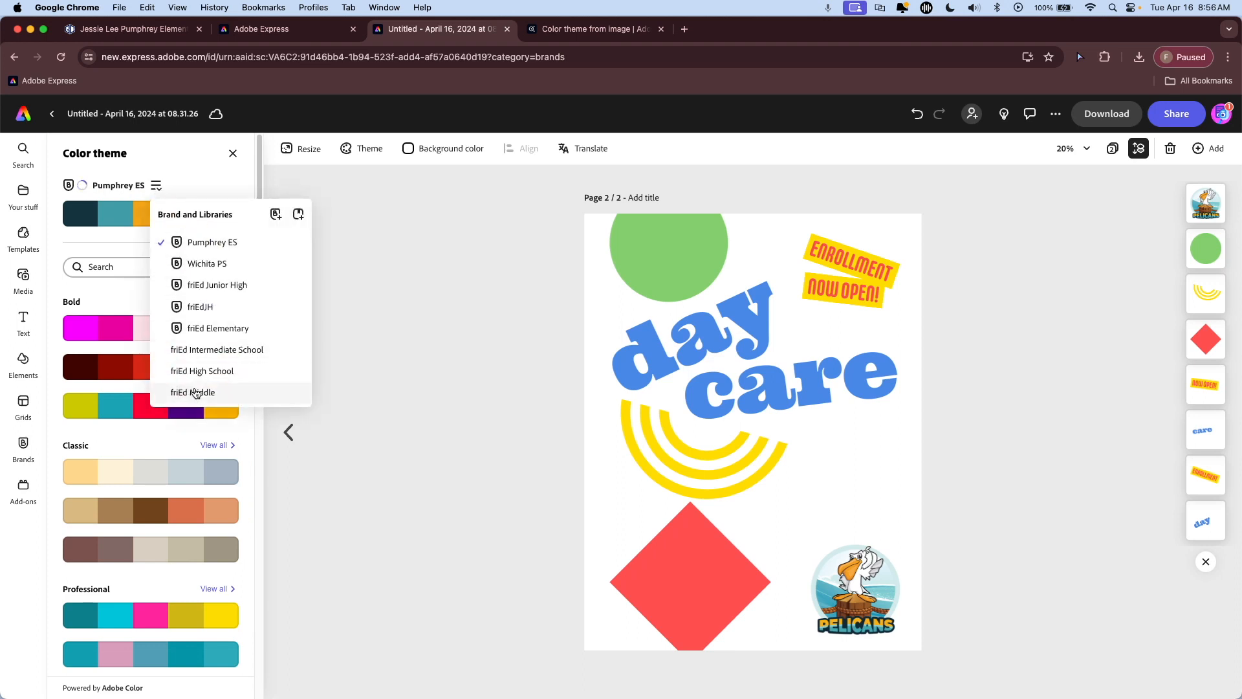
left_click(203, 181)
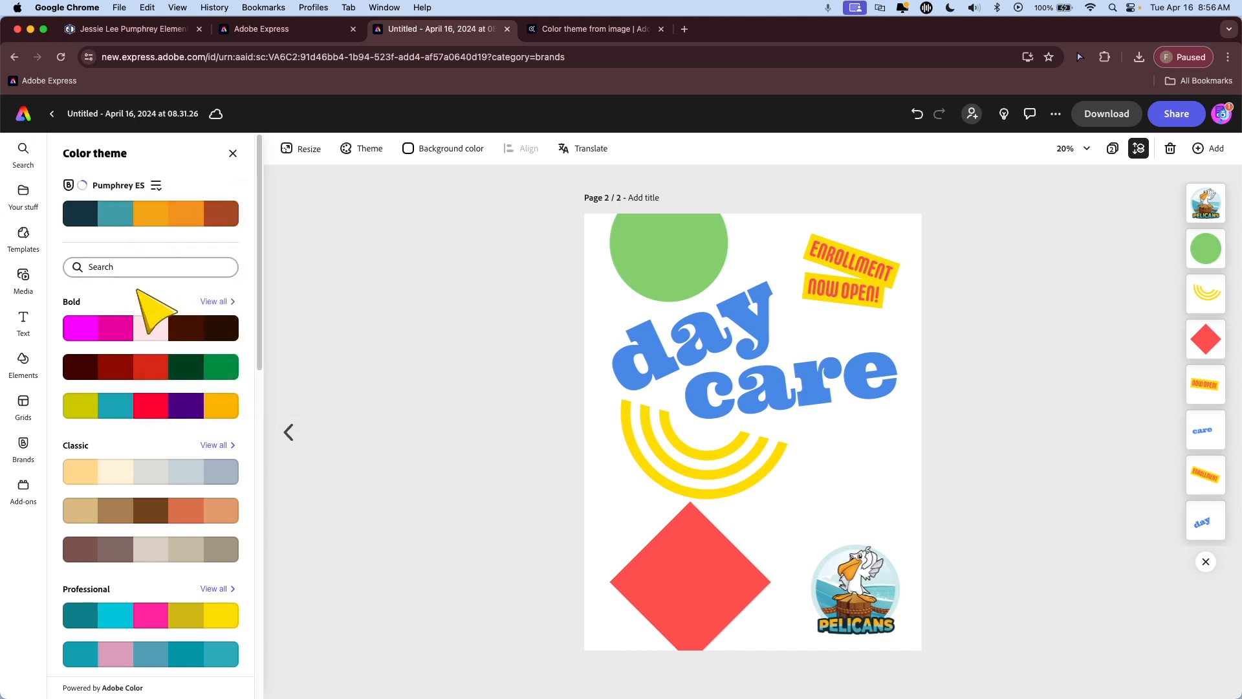
left_click(132, 216)
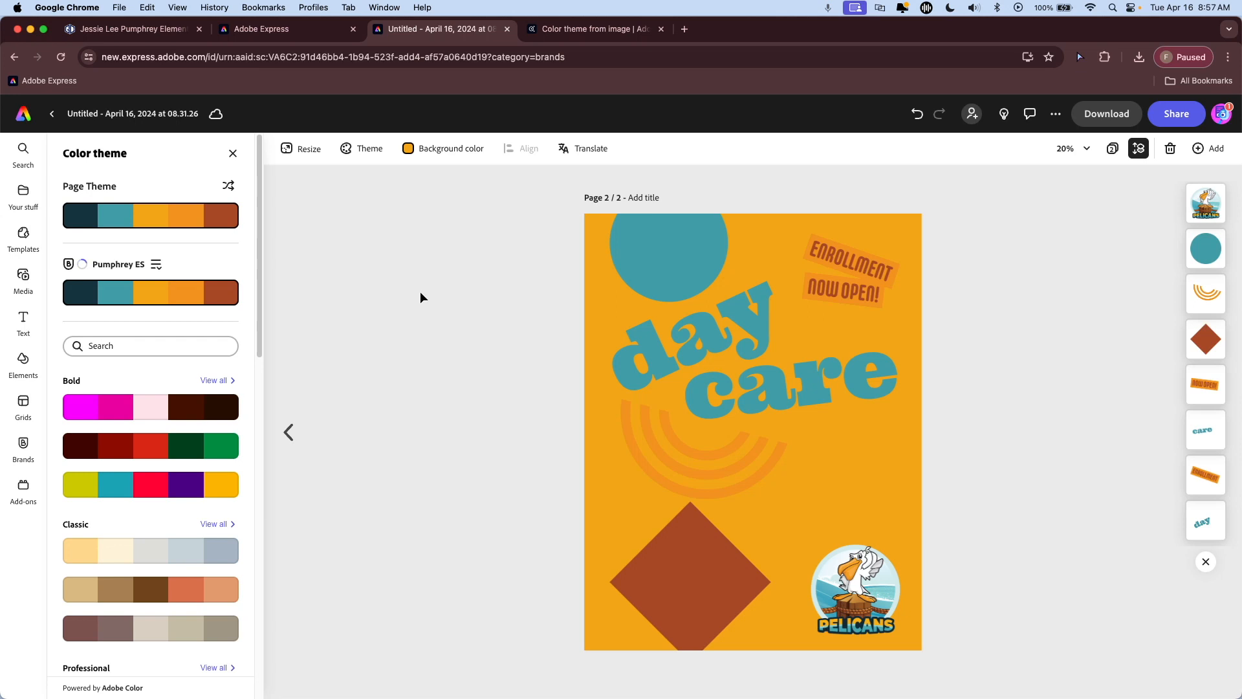
- Shuffle the page theme colors until the background is golden yellow, the circle and title rust, the arcs teal and the diamond dark navy
left_click(228, 186)
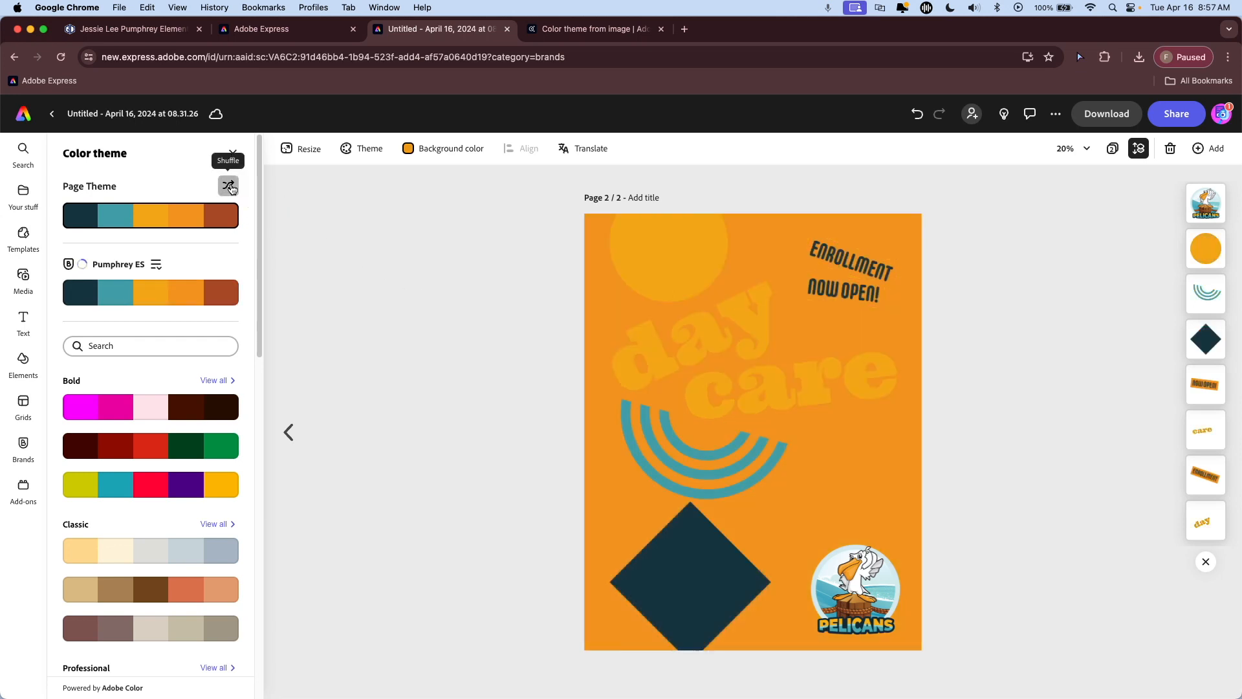
left_click(229, 186)
left_click(228, 187)
left_click(228, 186)
left_click(228, 186)
left_click(228, 186)
left_click(228, 186)
left_click(228, 186)
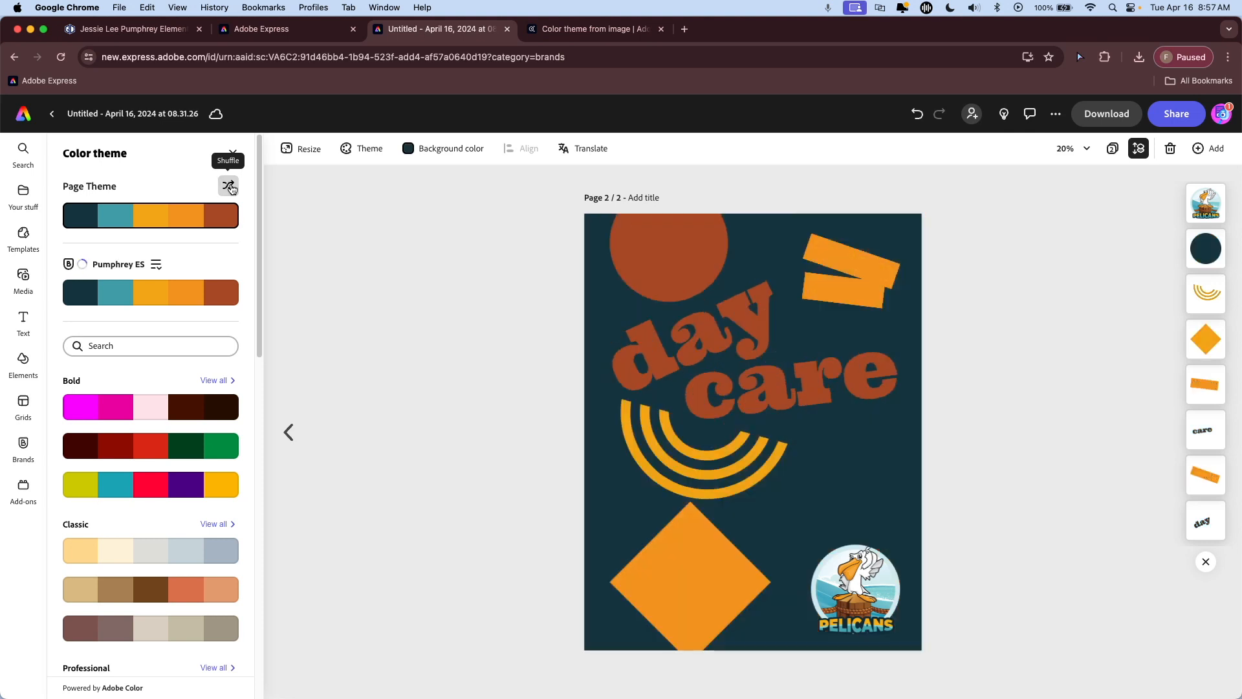
left_click(228, 187)
left_click(228, 186)
left_click(229, 186)
left_click(228, 187)
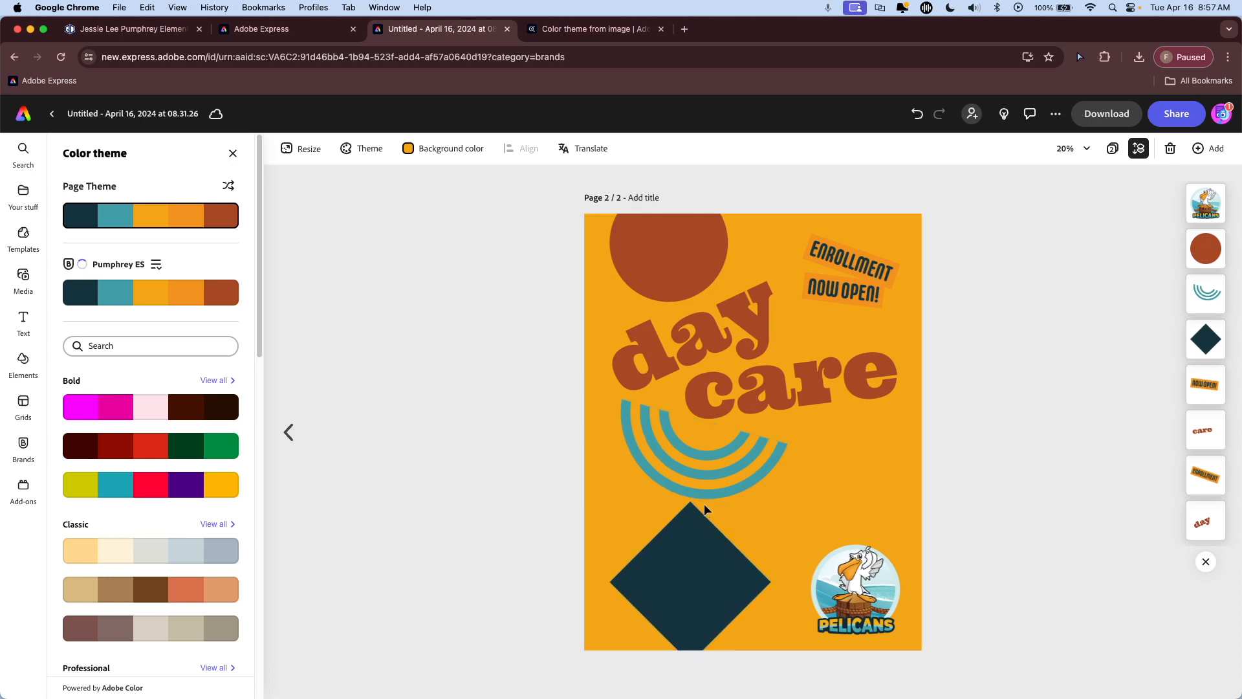
- Try golden yellow and dark navy fills on the circle at the flyer's top, and settle on the recommended pale yellow
left_click(665, 258)
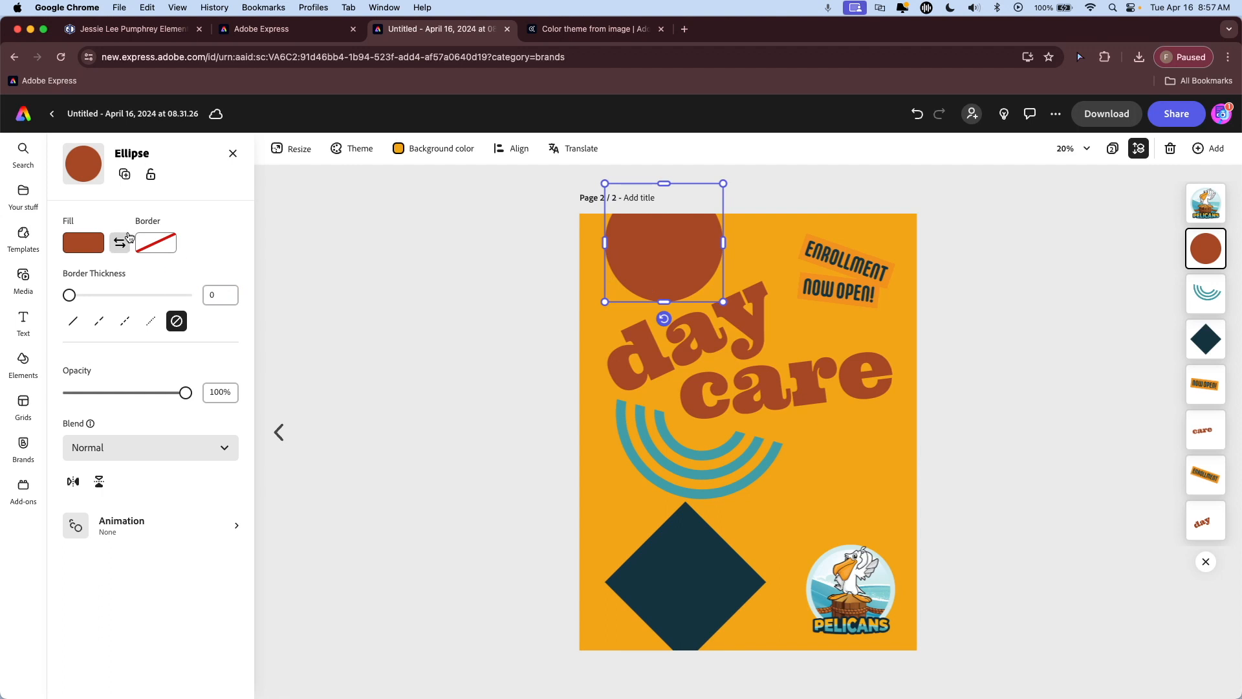
left_click(84, 248)
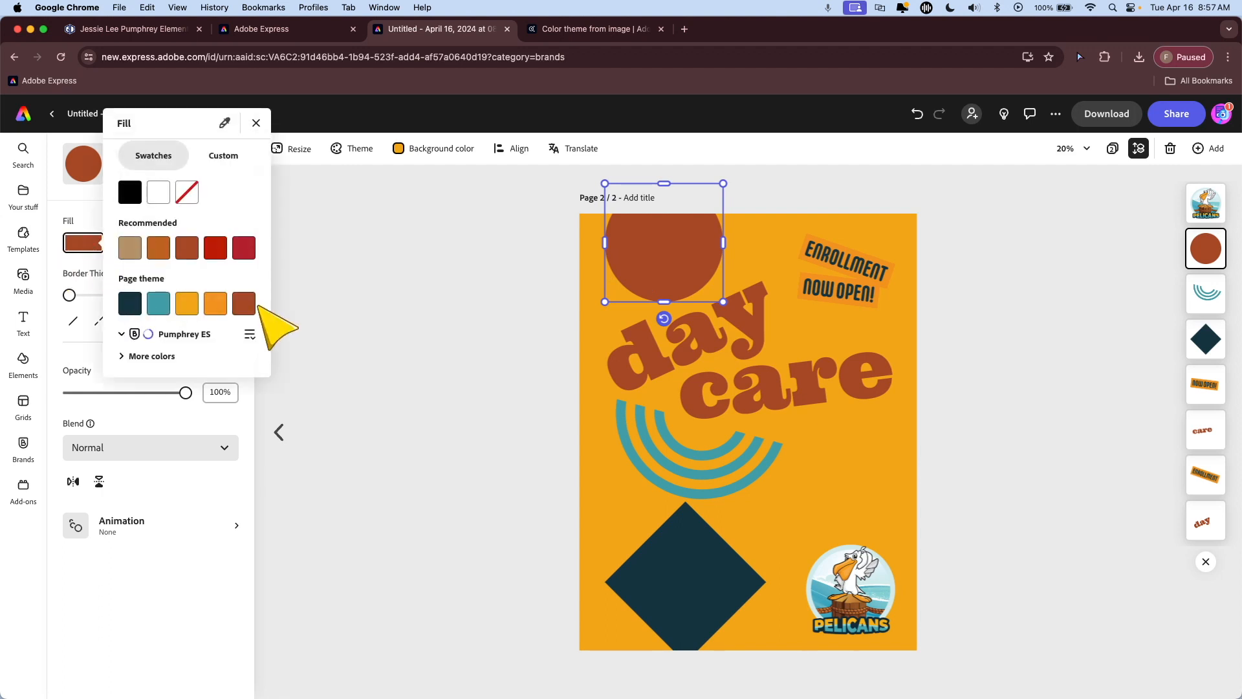
left_click(184, 313)
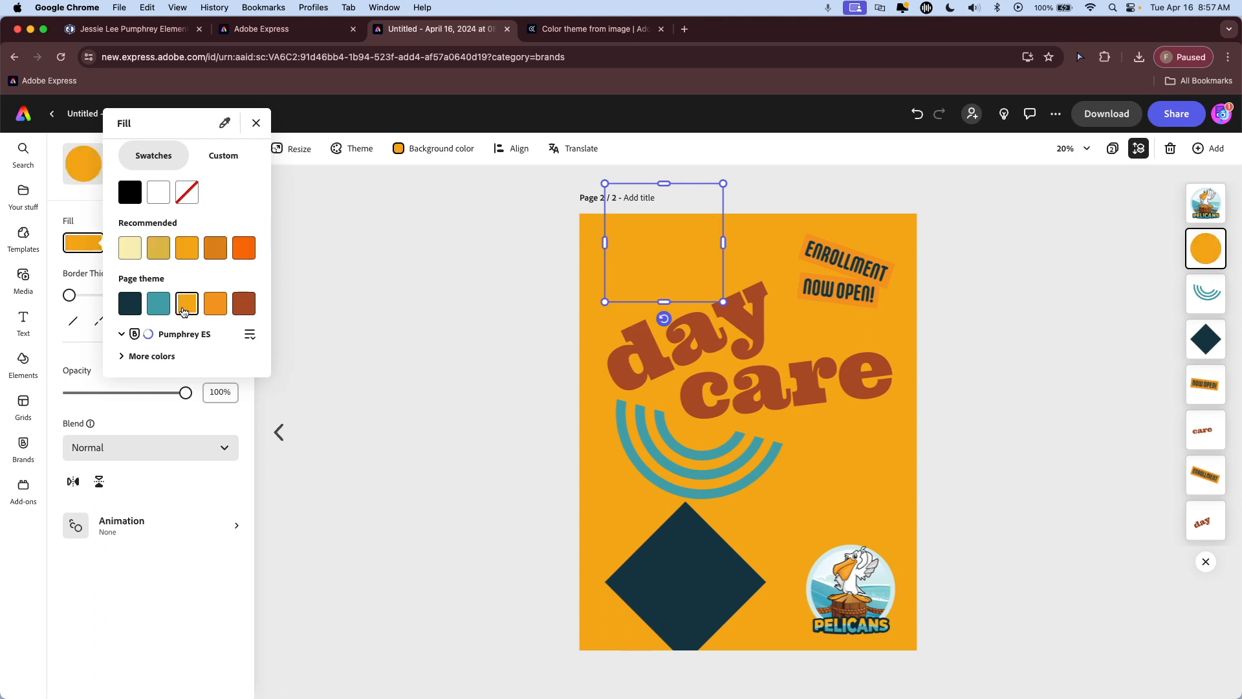
left_click(129, 308)
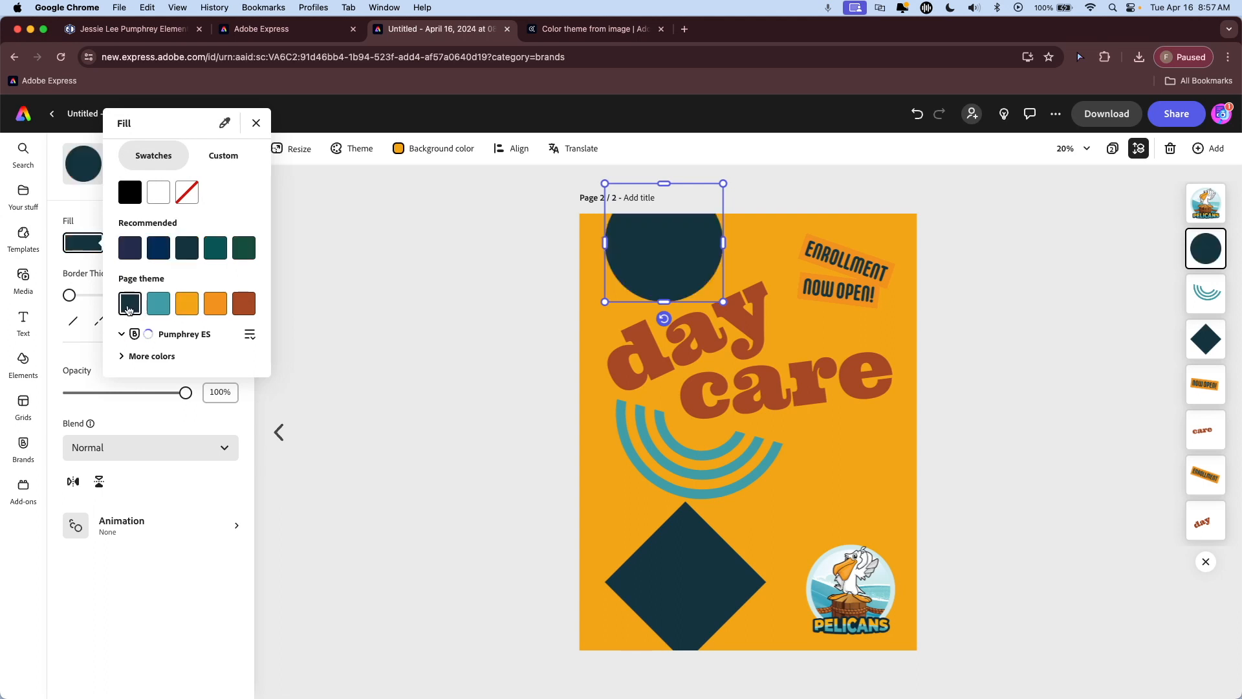
left_click(185, 308)
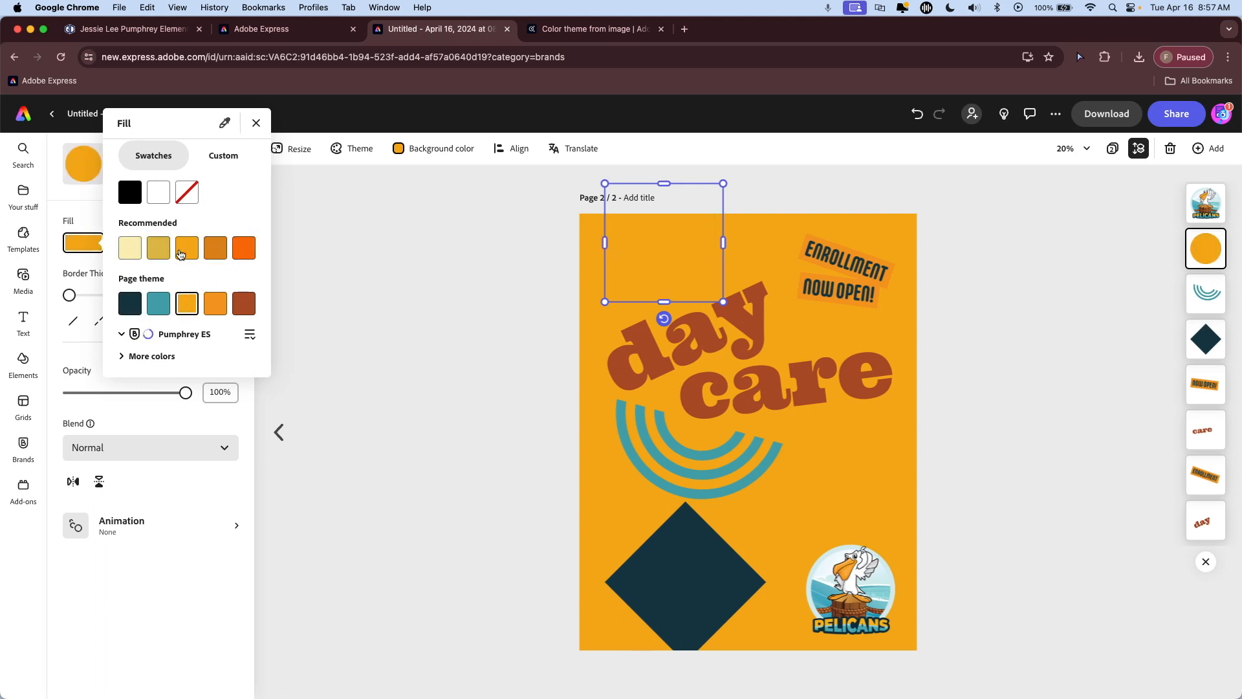
left_click(159, 253)
left_click(132, 255)
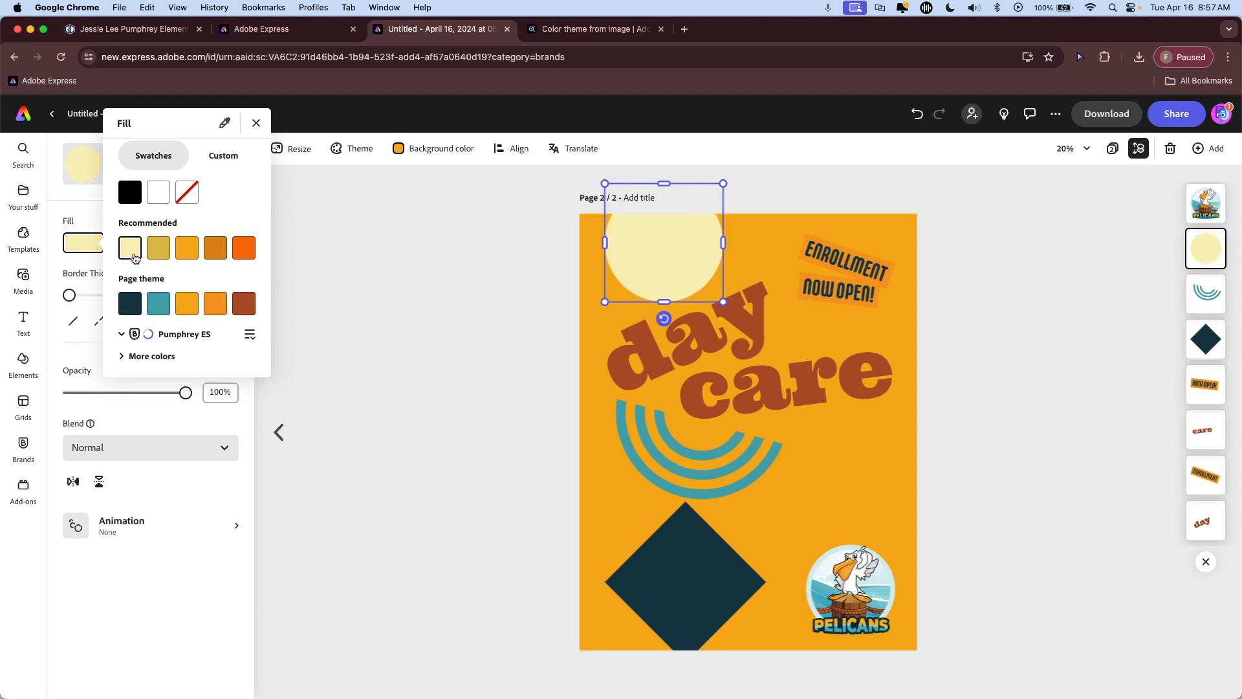
left_click(224, 129)
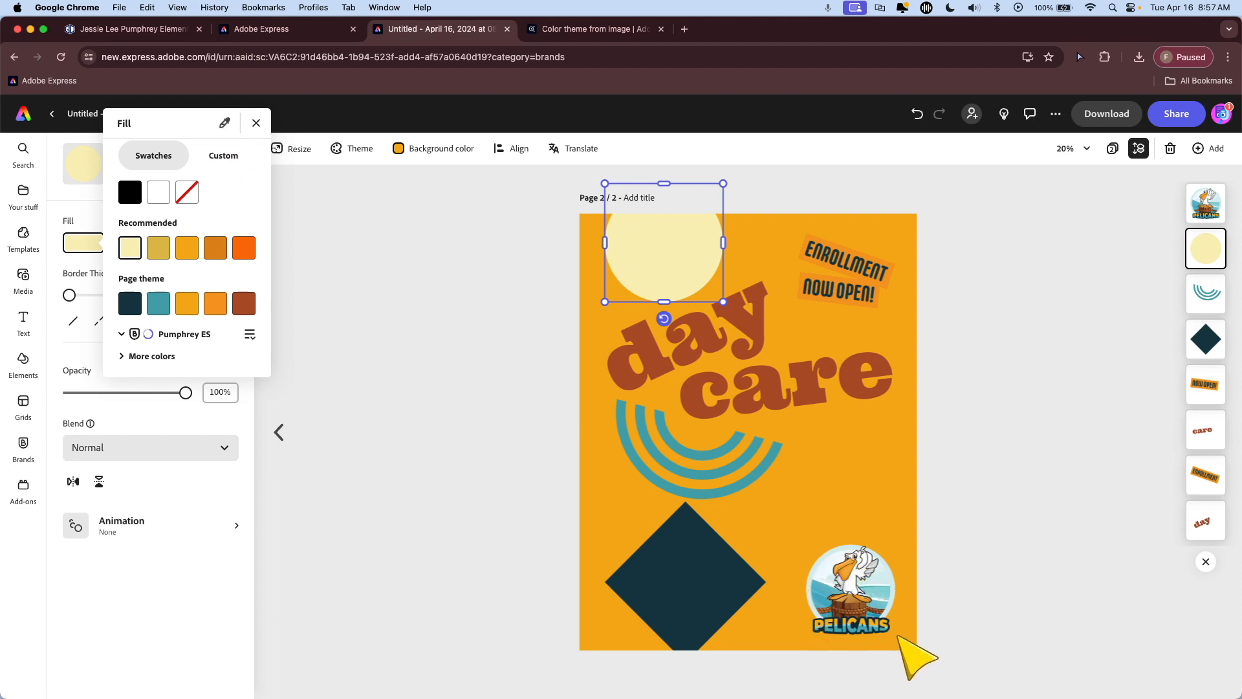
left_click(413, 515)
left_click(414, 514)
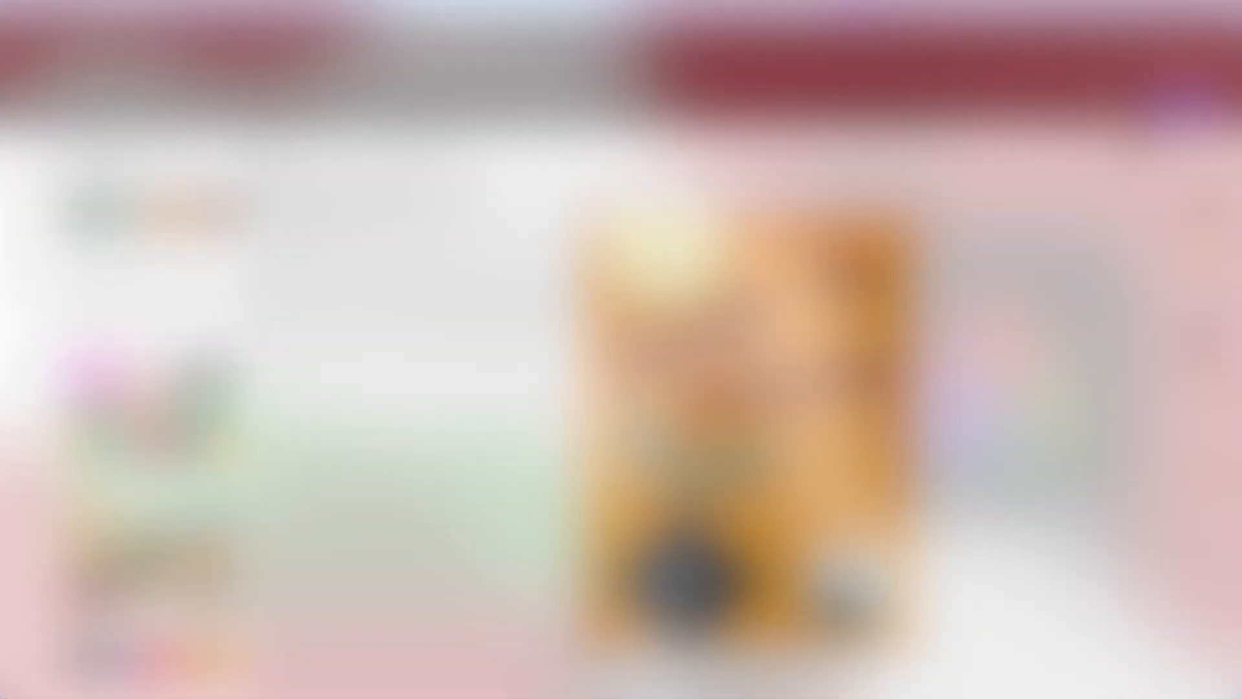